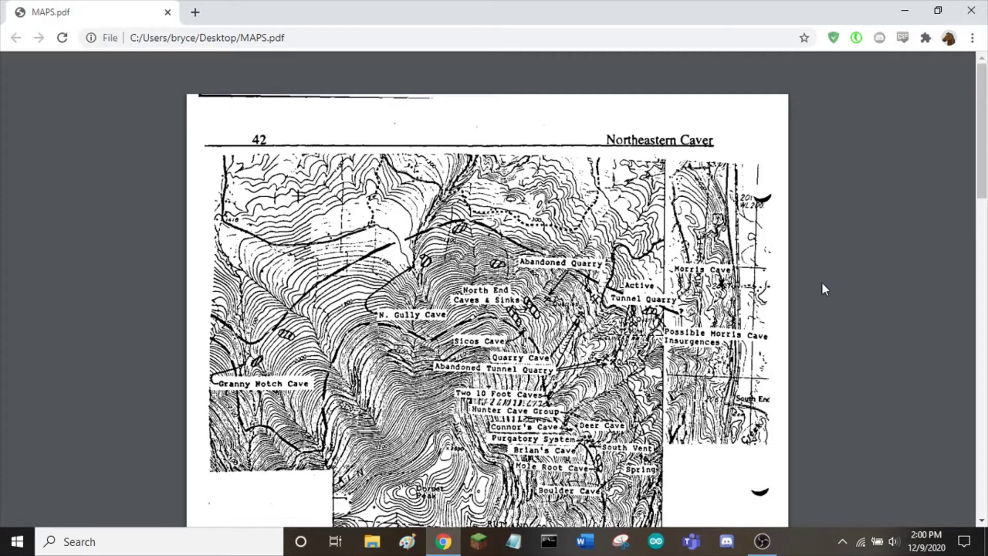
- Scroll through the MAPS PDF pages, then close the viewer
{"action": "scroll", "coordinate": [726, 285], "scroll_direction": "down", "scroll_amount": 10}
{"action": "scroll", "coordinate": [726, 285], "scroll_direction": "down", "scroll_amount": 10}
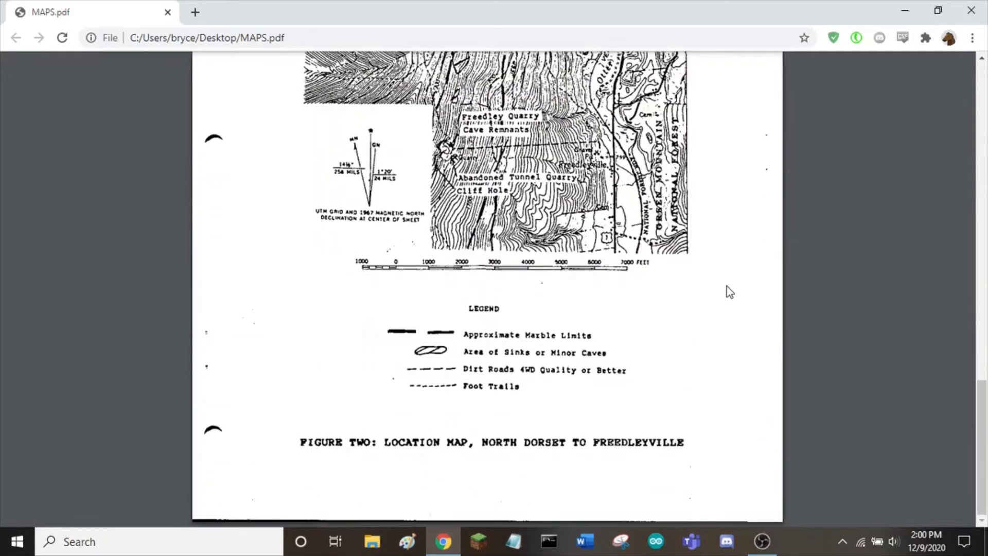
{"action": "scroll", "coordinate": [727, 287], "scroll_direction": "up", "scroll_amount": 15}
{"action": "scroll", "coordinate": [726, 292], "scroll_direction": "up", "scroll_amount": 5}
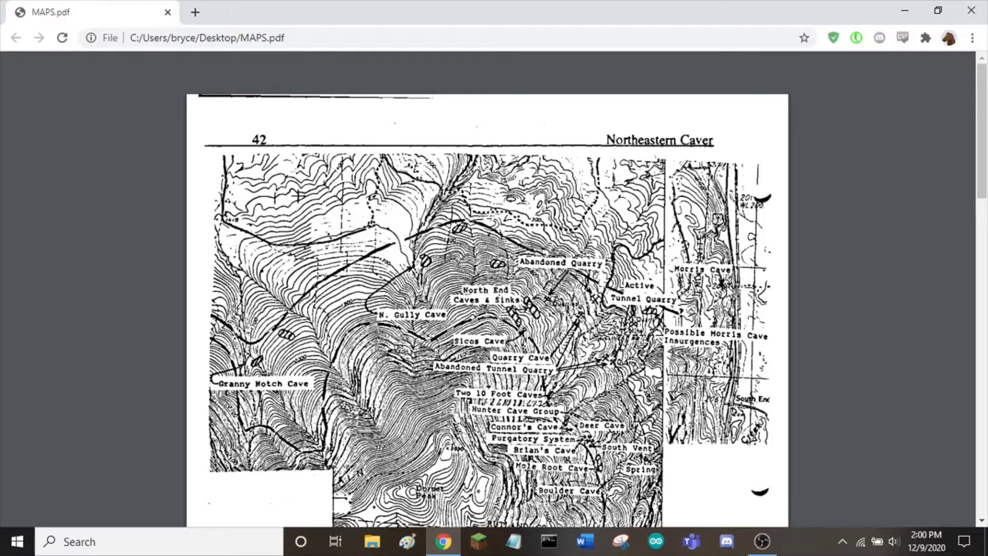
{"action": "scroll", "coordinate": [726, 292], "scroll_direction": "down", "scroll_amount": 1}
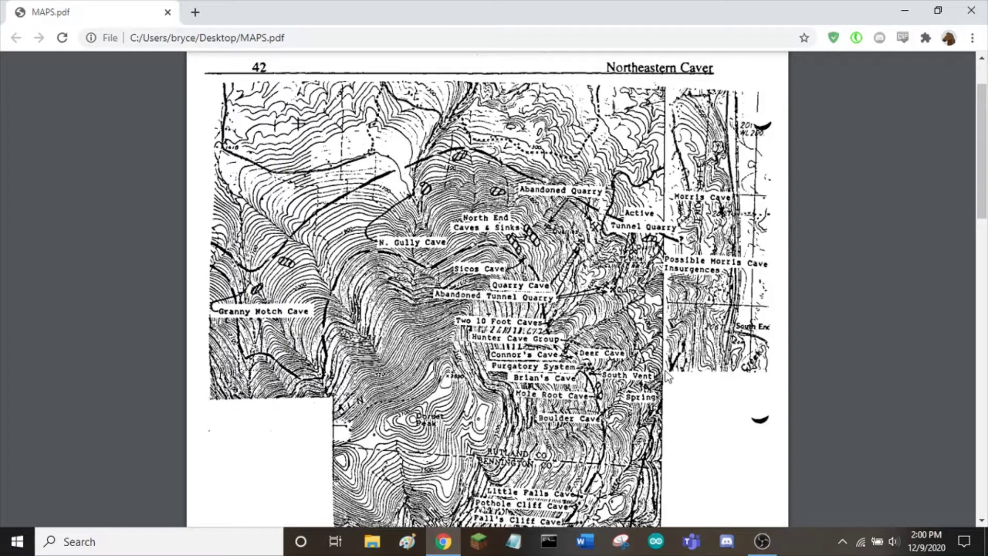
{"action": "key", "text": "super+d"}
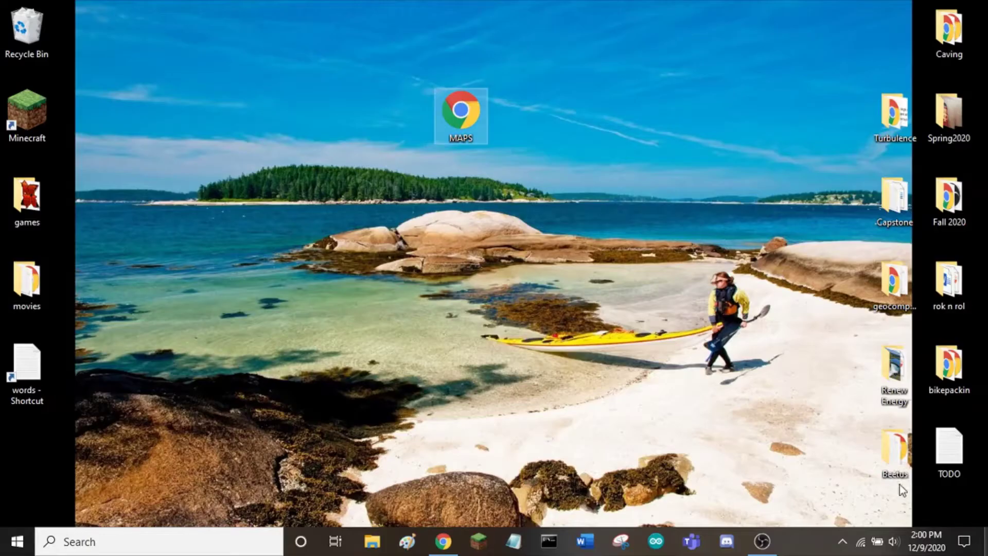
- Import MAPS.pdf into GIMP at resolution 500 with both pages as layers
{"action": "right_click", "coordinate": [450, 101]}
{"action": "mouse_move", "coordinate": [542, 176]}
{"action": "left_click", "coordinate": [670, 179]}
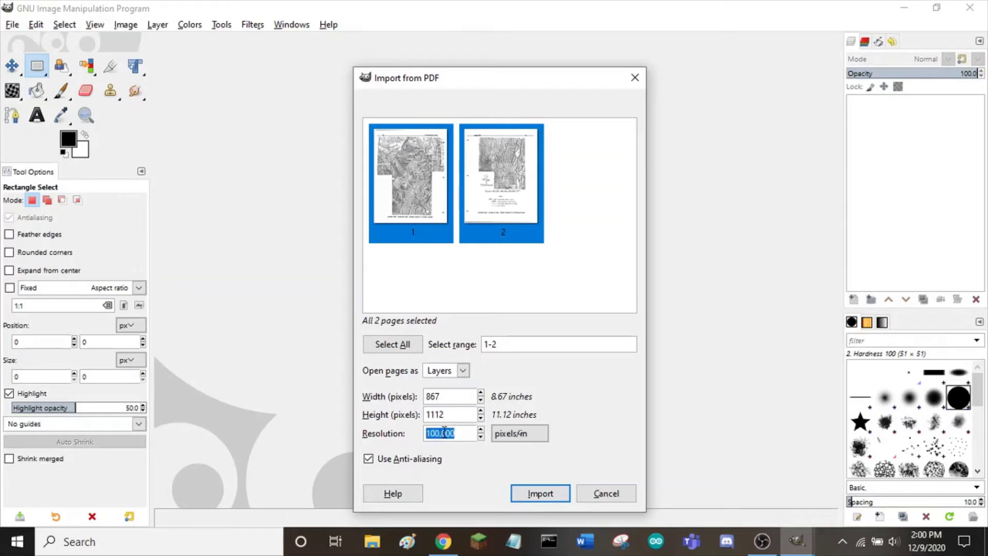
{"action": "type", "text": "500"}
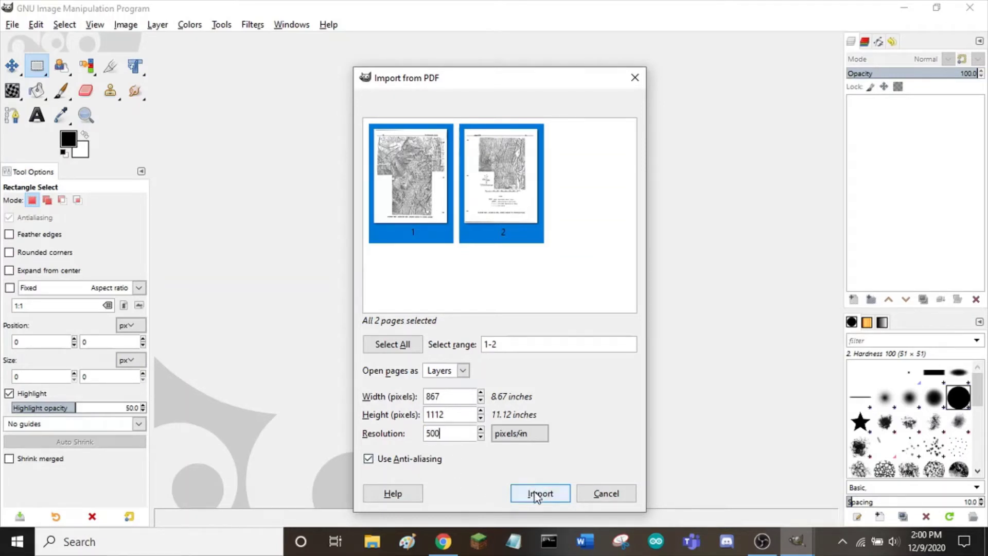
{"action": "left_click", "coordinate": [535, 494]}
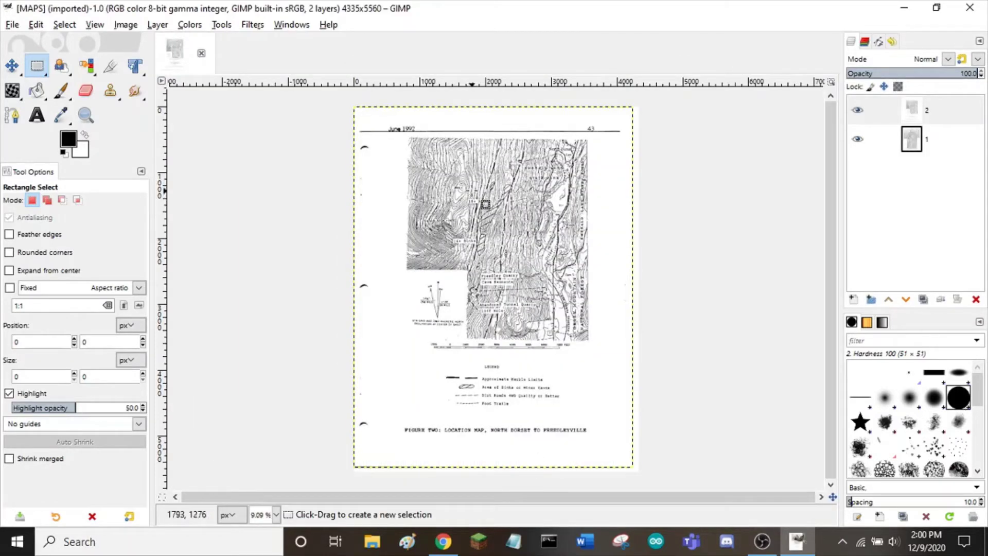
- Check both page layers, then resize the canvas height to 10000 pixels
{"action": "left_click", "coordinate": [860, 137], "text": "shift"}
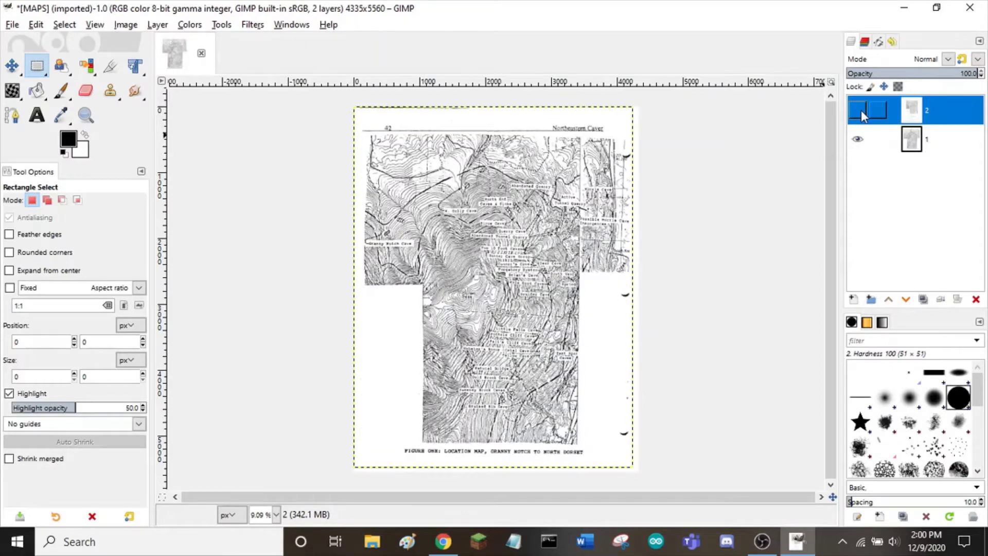
{"action": "left_click", "coordinate": [857, 110]}
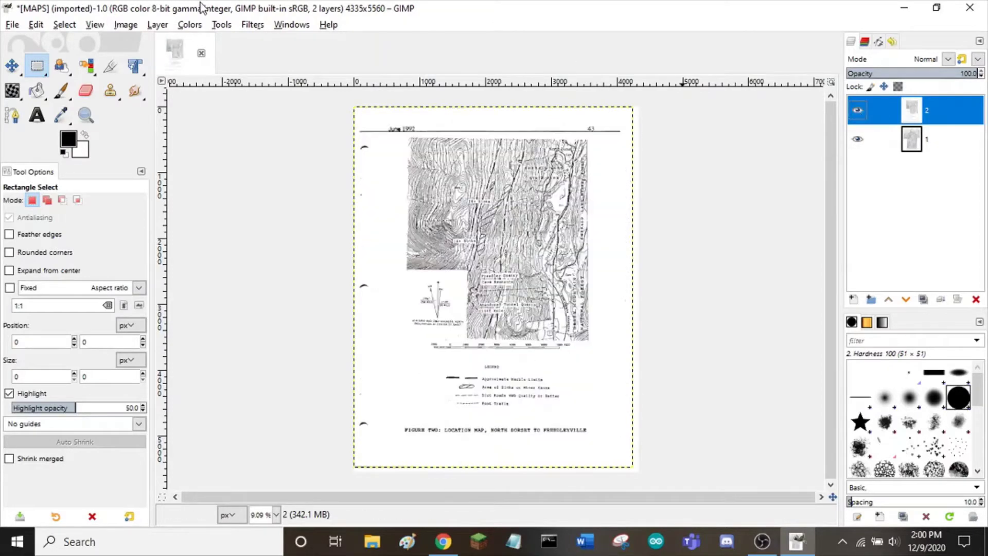
{"action": "left_click", "coordinate": [124, 28]}
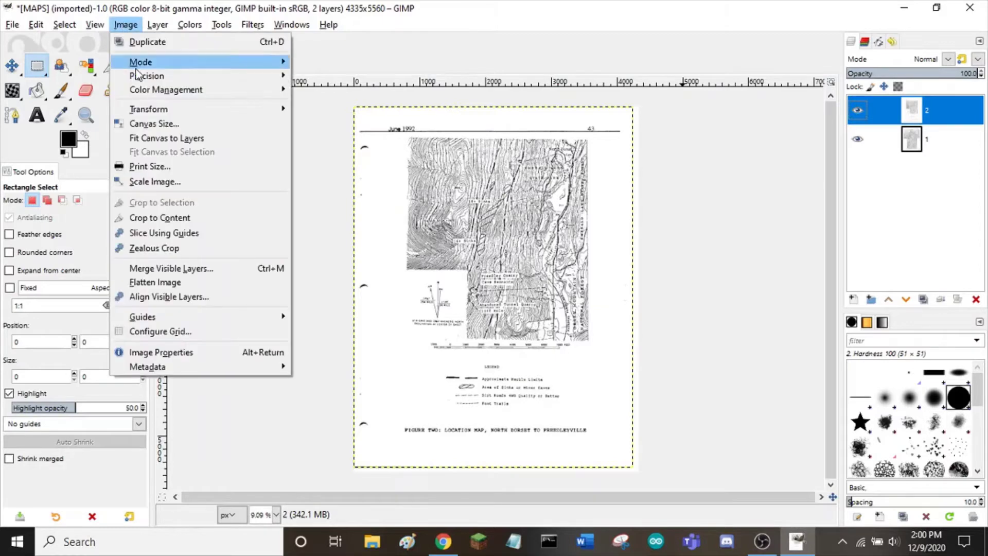
{"action": "left_click", "coordinate": [154, 123]}
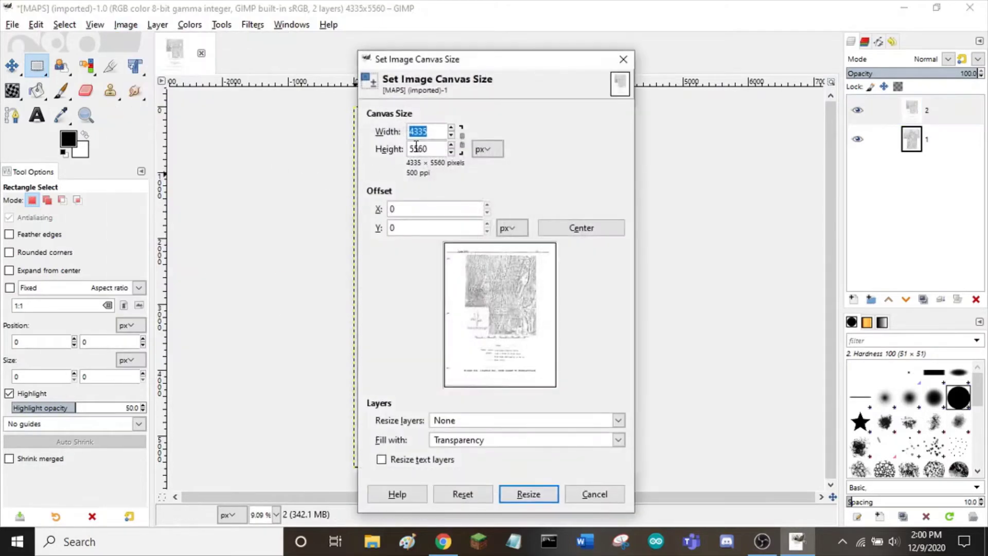
{"action": "double_click", "coordinate": [421, 148]}
{"action": "left_click", "coordinate": [553, 495]}
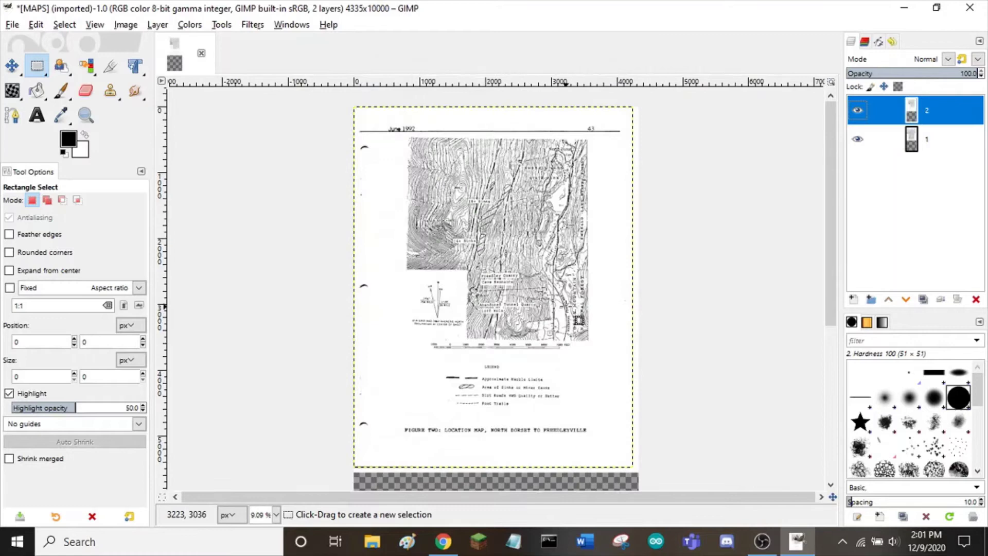
- Drag the Figure Two page layer into the transparent space below Figure One
{"action": "scroll", "coordinate": [710, 253], "scroll_direction": "down", "scroll_amount": 3}
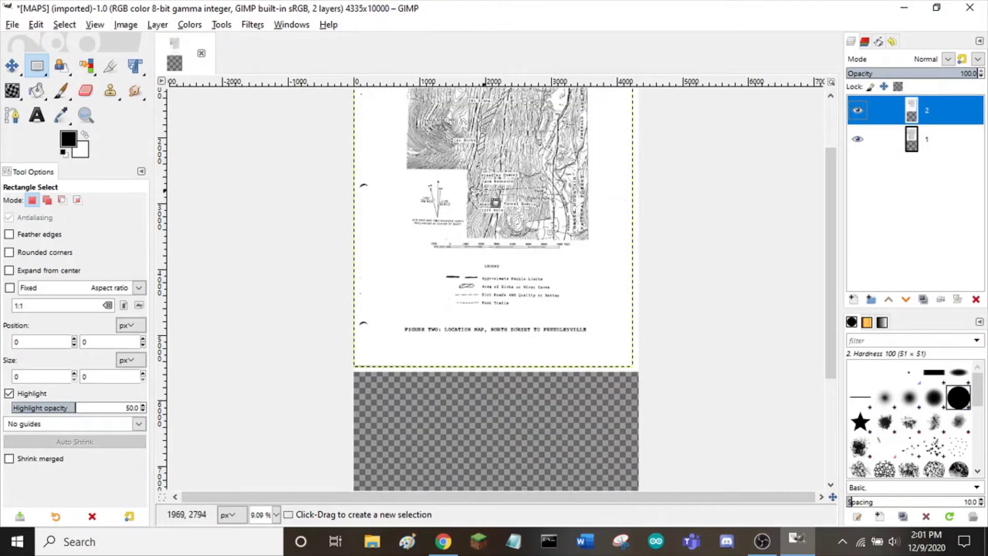
{"action": "left_click", "coordinate": [15, 69]}
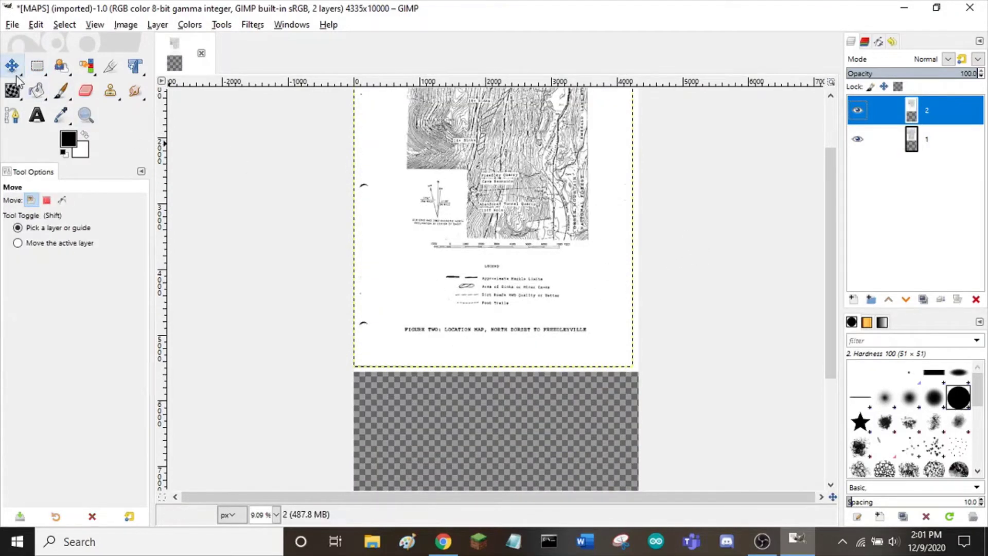
{"action": "left_click_drag", "start_coordinate": [466, 172], "coordinate": [491, 349]}
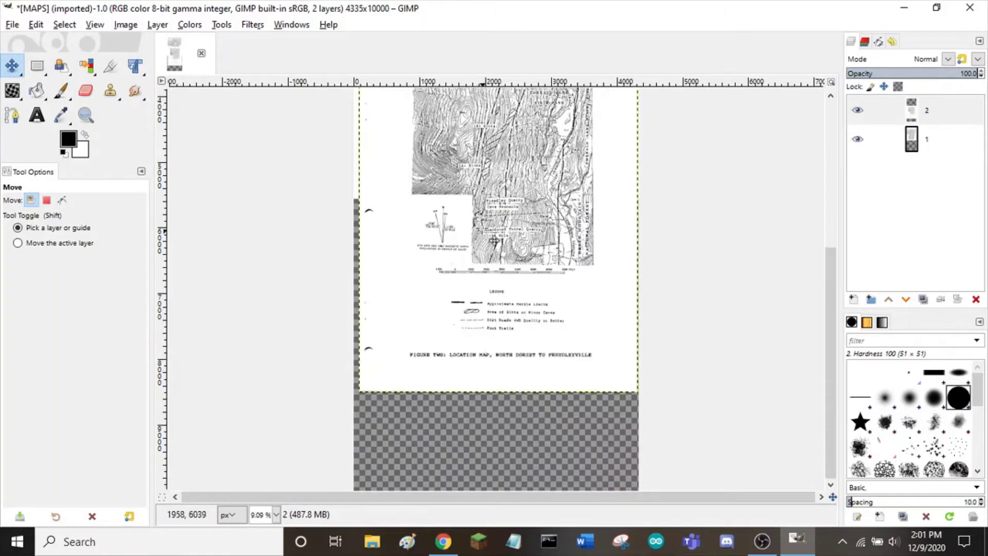
{"action": "left_click_drag", "start_coordinate": [494, 240], "coordinate": [505, 333]}
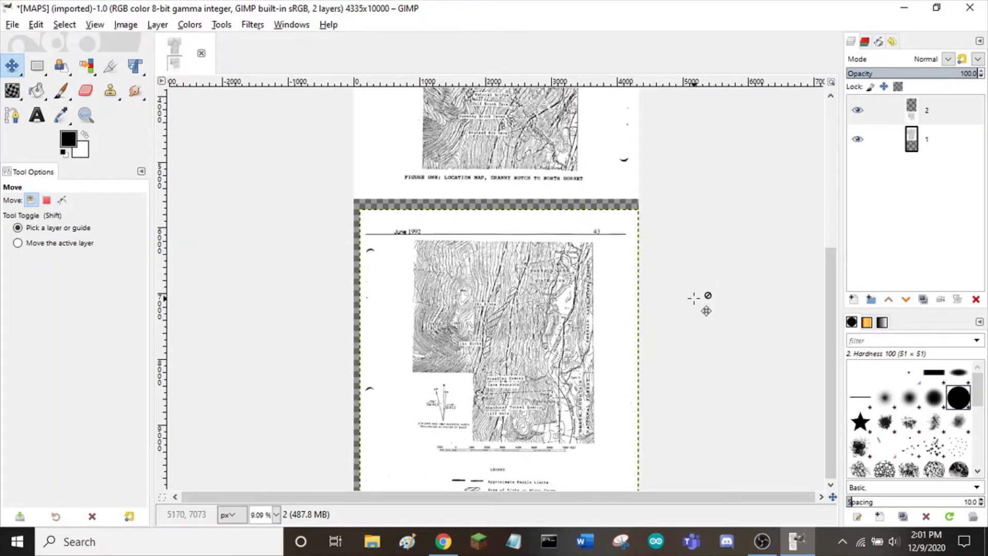
{"action": "scroll", "coordinate": [695, 306], "scroll_direction": "up", "scroll_amount": 3}
{"action": "scroll", "coordinate": [695, 314], "scroll_direction": "down", "scroll_amount": 3}
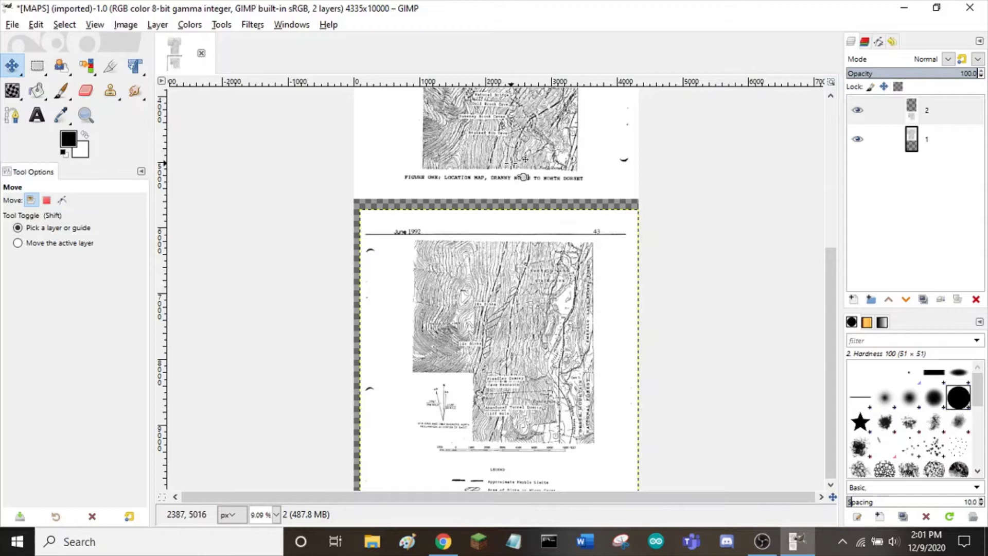
- Delete the page header strip and the white left margin to transparency
{"action": "left_click", "coordinate": [37, 69]}
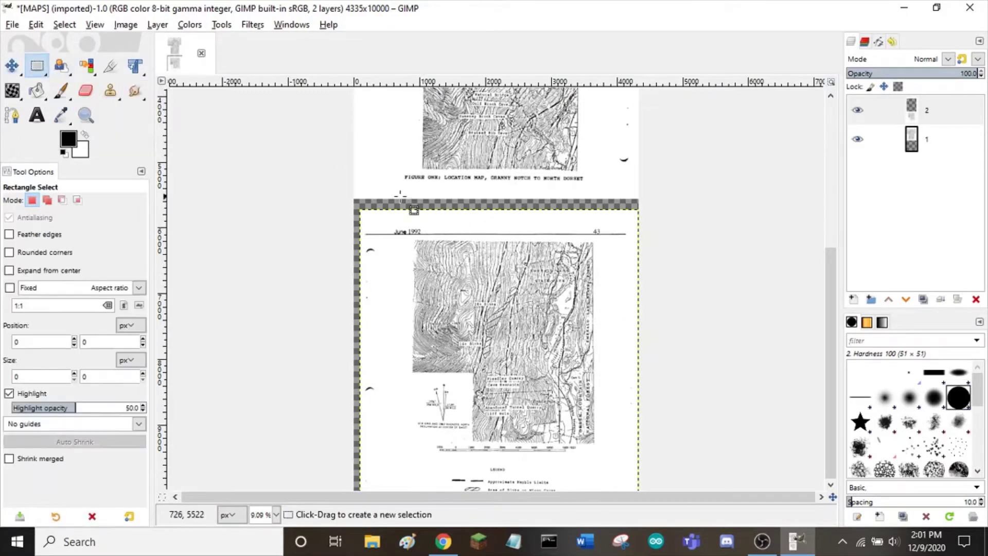
{"action": "left_click_drag", "start_coordinate": [355, 201], "coordinate": [708, 242]}
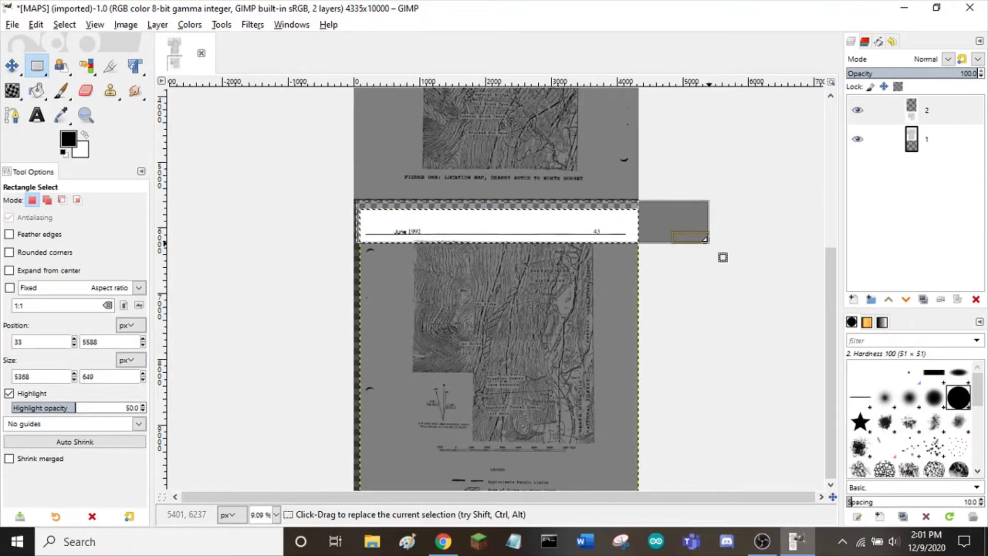
{"action": "key", "text": "Delete"}
{"action": "key", "text": "ctrl+shift+a"}
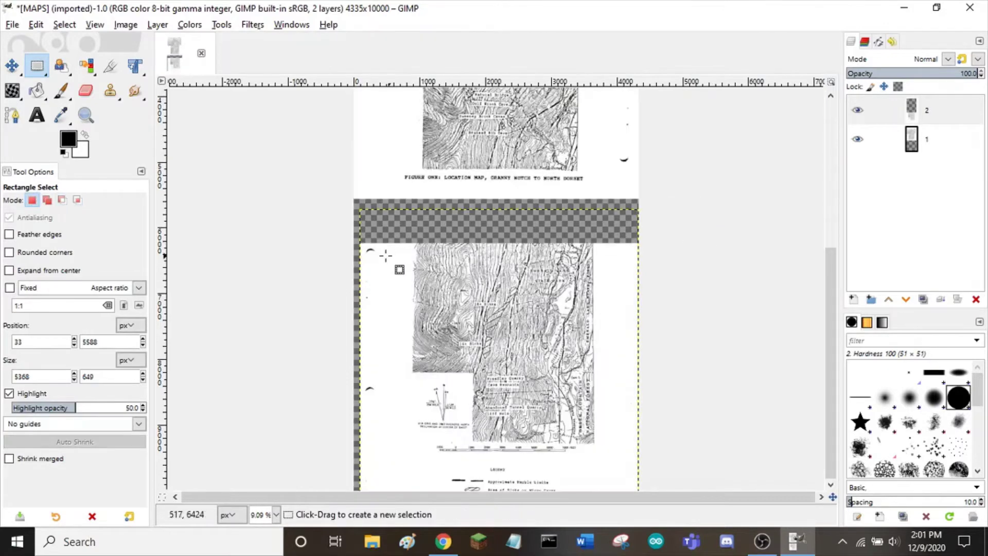
{"action": "left_click_drag", "start_coordinate": [355, 238], "coordinate": [411, 411]}
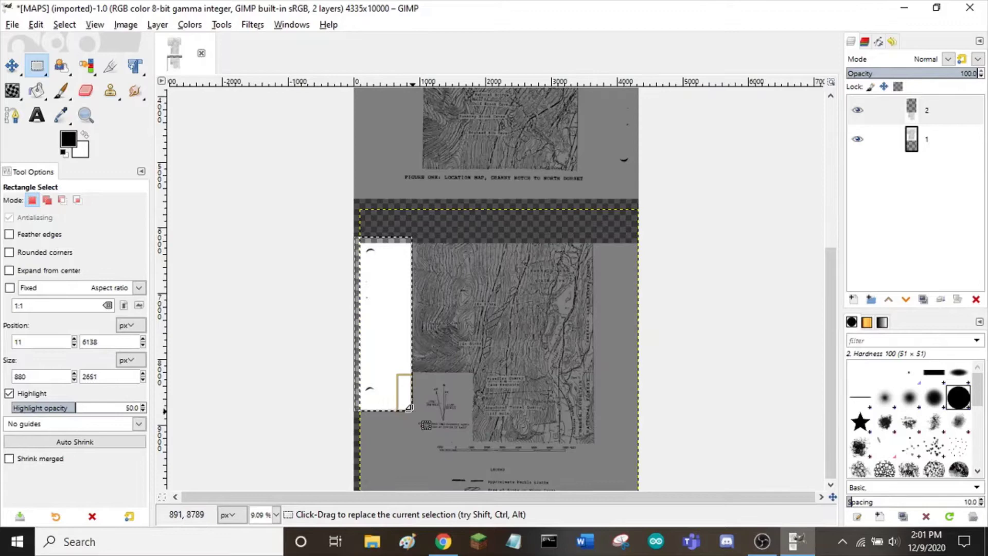
{"action": "key", "text": "Delete"}
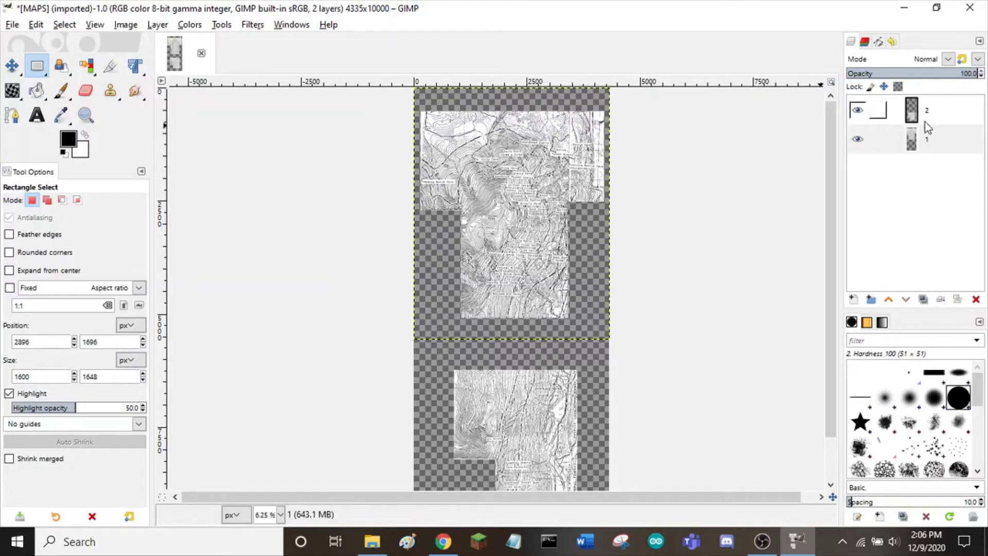
{"action": "left_click", "coordinate": [933, 140]}
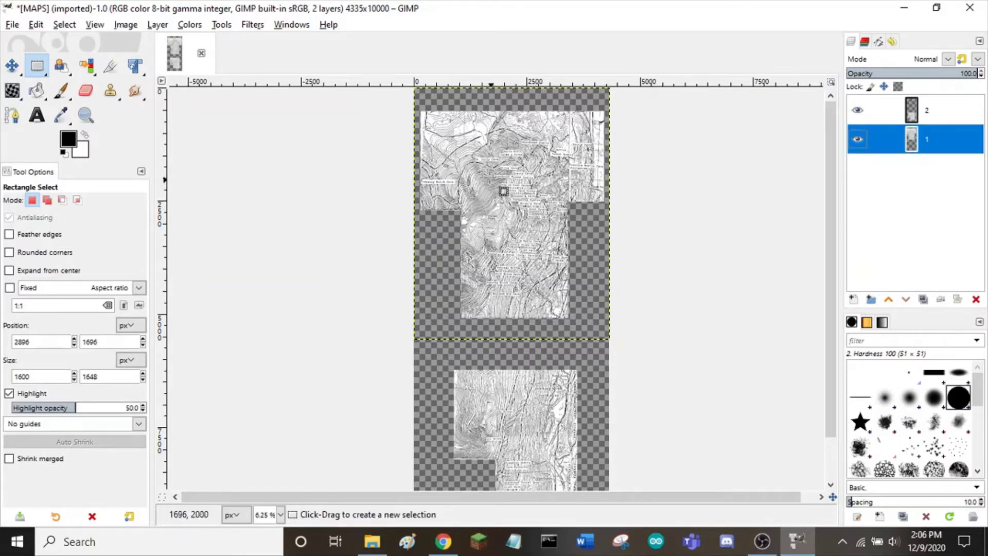
{"action": "left_click_drag", "start_coordinate": [494, 178], "coordinate": [591, 254]}
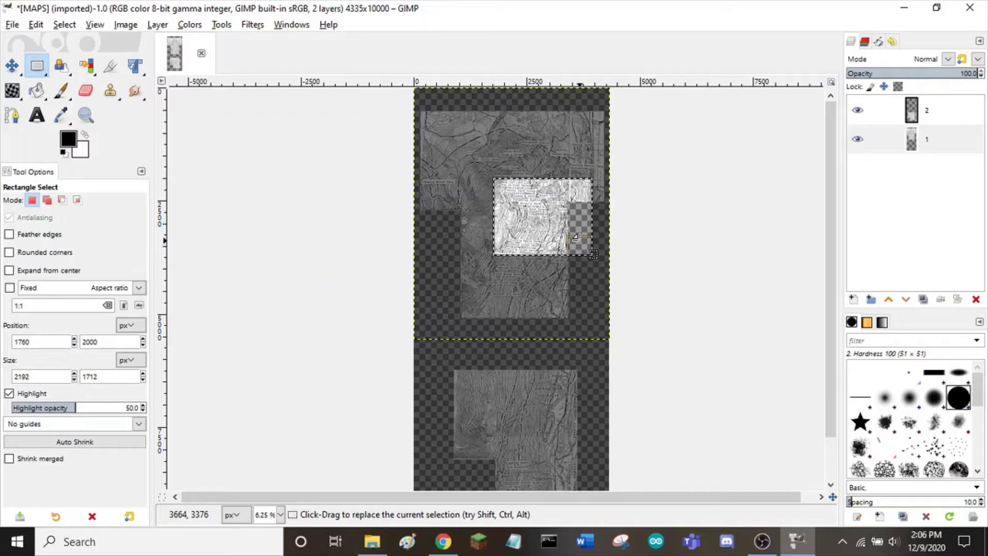
{"action": "key", "text": "ctrl"}
{"action": "key", "text": "ctrl+shift+a"}
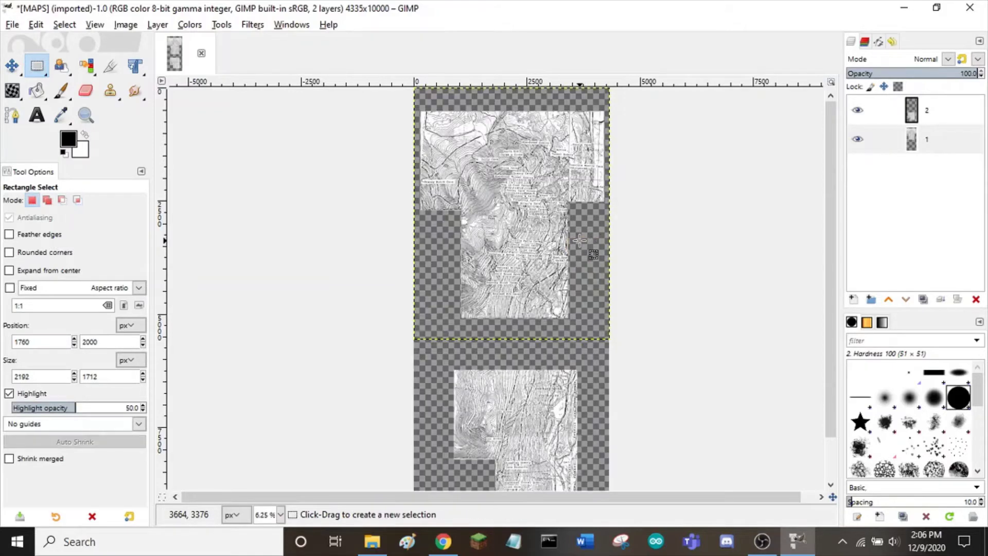
- Slide the lower map layer up to line up with the upper map's bottom
{"action": "left_click", "coordinate": [11, 67]}
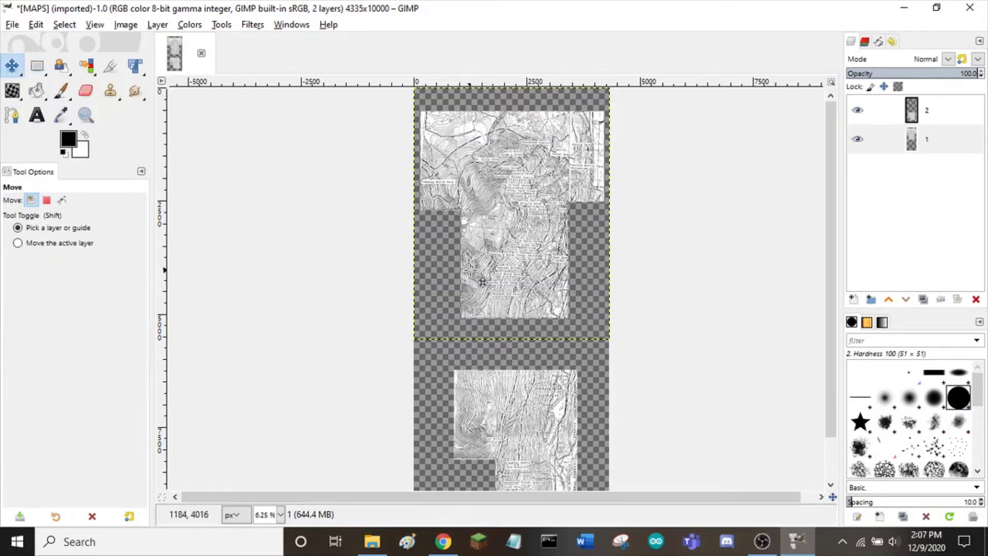
{"action": "scroll", "coordinate": [537, 381], "scroll_direction": "up", "scroll_amount": 1}
{"action": "scroll", "coordinate": [553, 379], "scroll_direction": "up", "scroll_amount": 1}
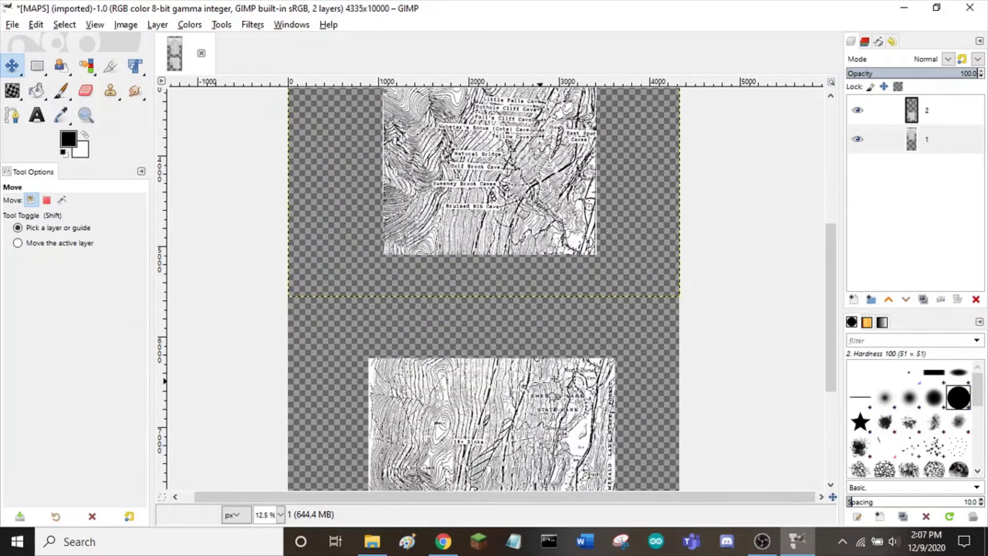
{"action": "left_click_drag", "start_coordinate": [509, 411], "coordinate": [430, 239]}
{"action": "scroll", "coordinate": [512, 288], "scroll_direction": "up", "scroll_amount": 1}
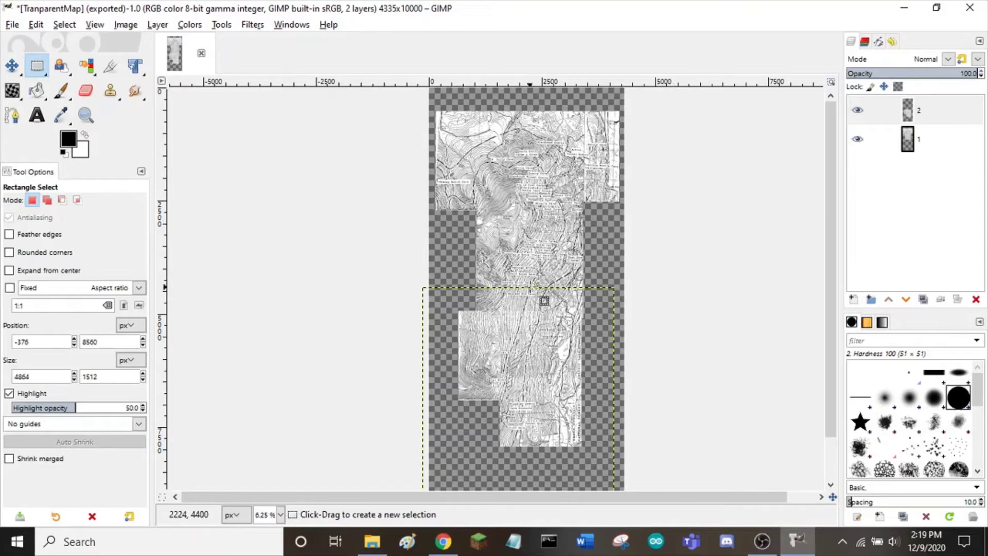
- Merge layer 2 down into layer 1 to form a single map layer
{"action": "key", "text": "ctrl"}
{"action": "scroll", "coordinate": [538, 285], "scroll_direction": "up", "scroll_amount": 8}
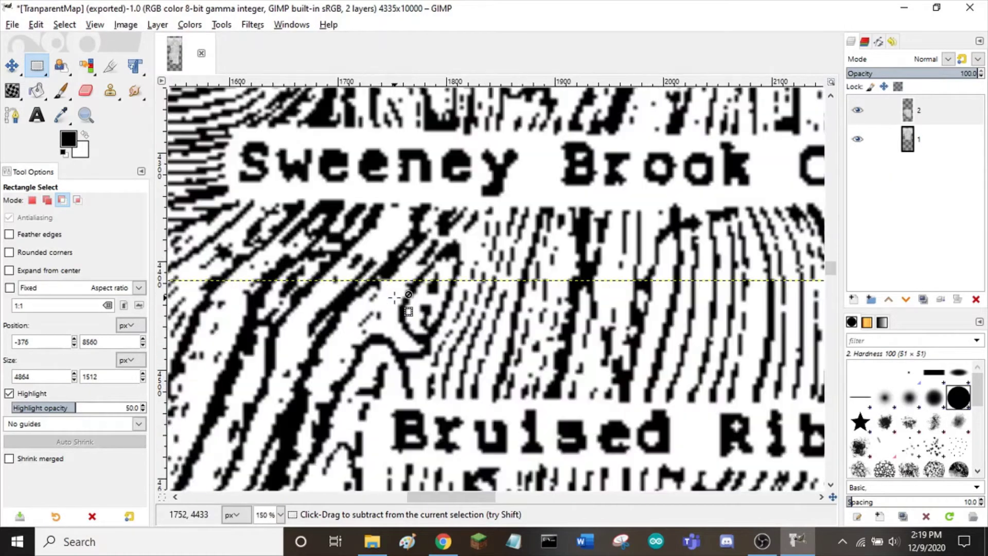
{"action": "scroll", "coordinate": [500, 287], "scroll_direction": "down", "scroll_amount": 4}
{"action": "scroll", "coordinate": [500, 287], "scroll_direction": "down", "scroll_amount": 5}
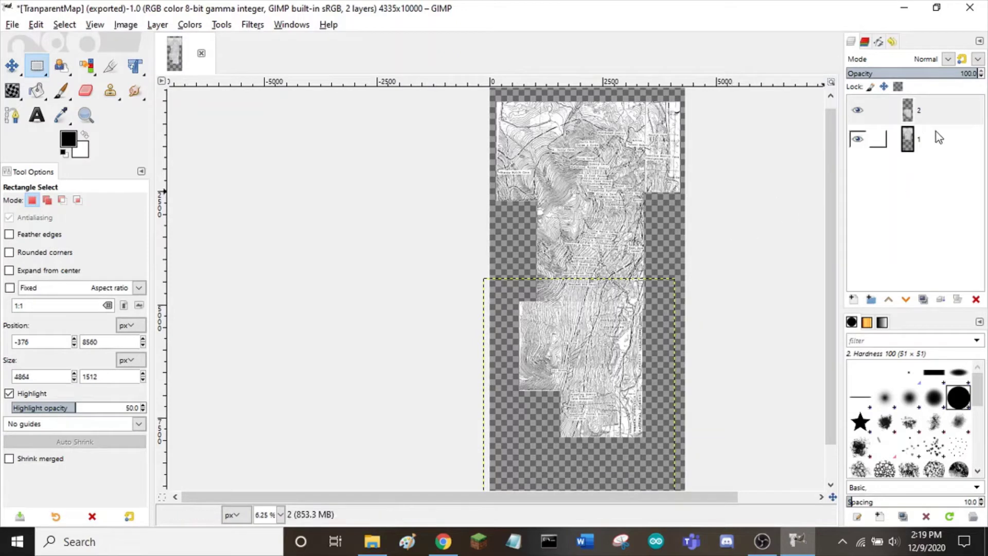
{"action": "right_click", "coordinate": [941, 111]}
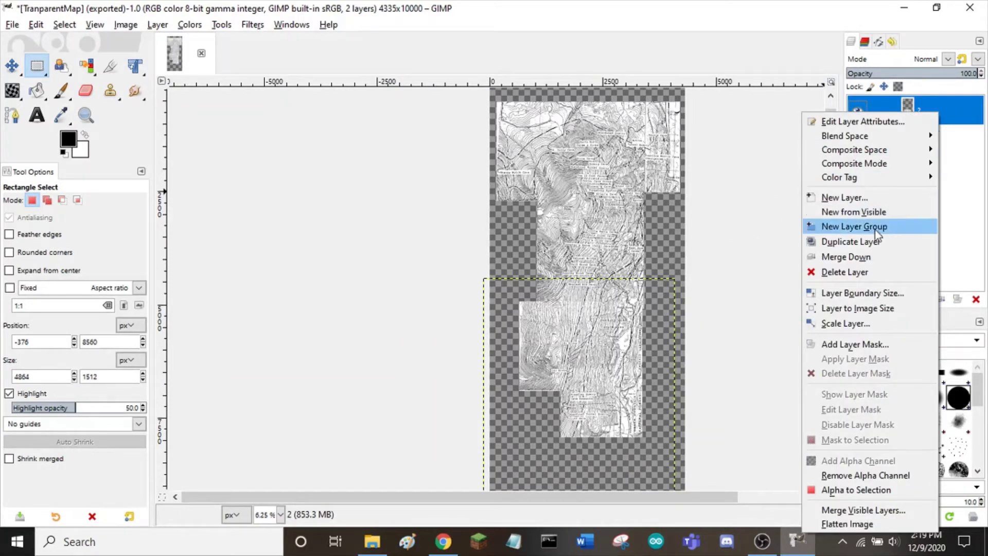
{"action": "left_click", "coordinate": [874, 258]}
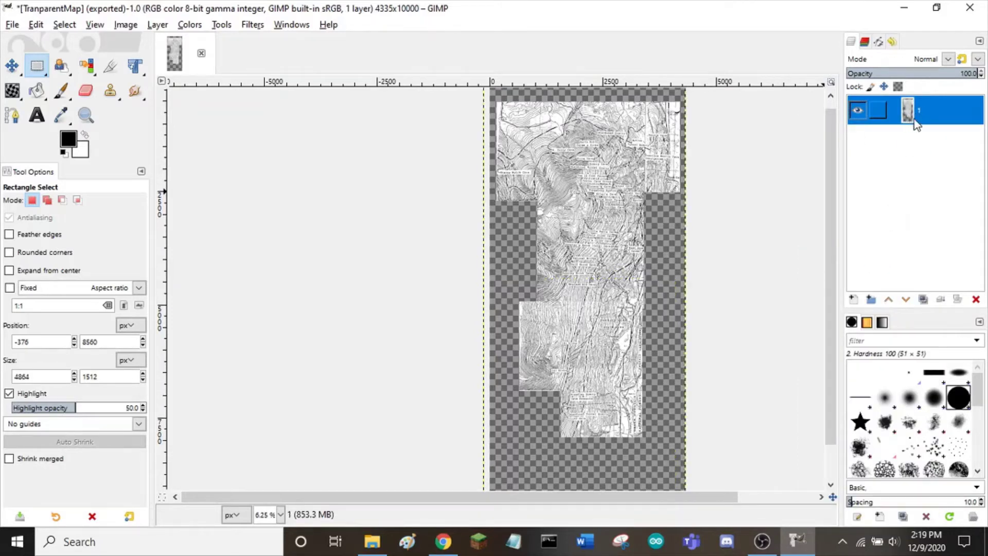
- Export the map as PNG image TranparentMap.png, accepting the default PNG options
{"action": "left_click", "coordinate": [12, 25]}
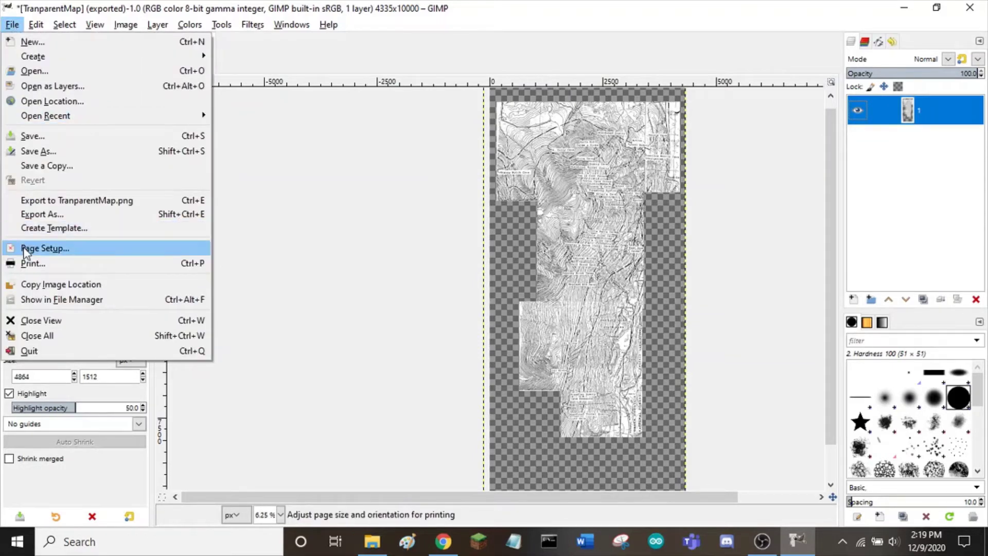
{"action": "left_click", "coordinate": [32, 215]}
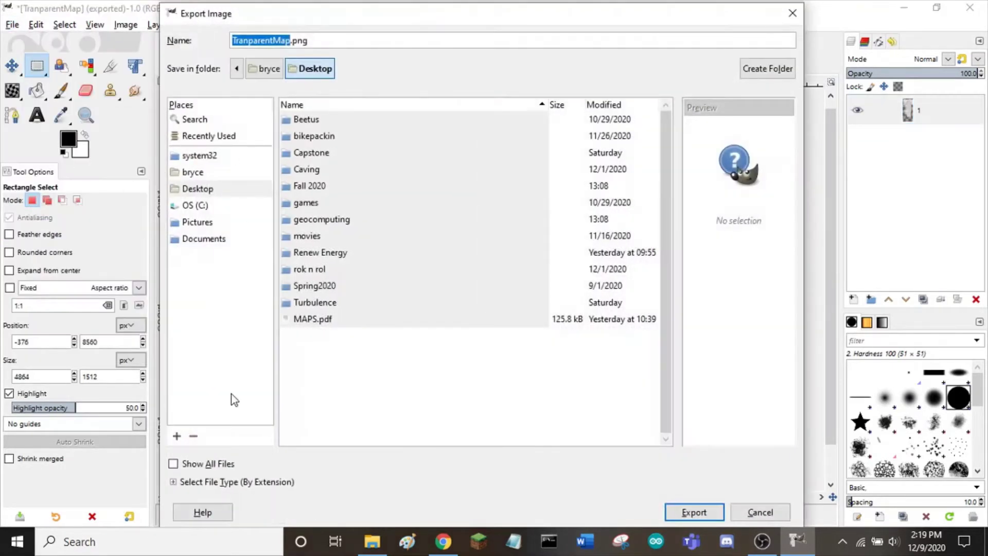
{"action": "left_click", "coordinate": [173, 482]}
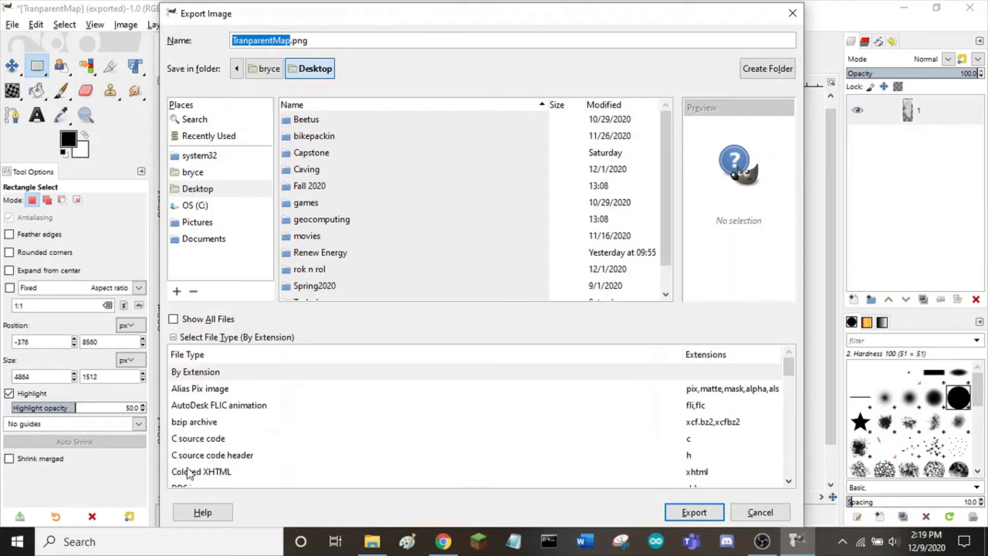
{"action": "scroll", "coordinate": [727, 399], "scroll_direction": "down", "scroll_amount": 10}
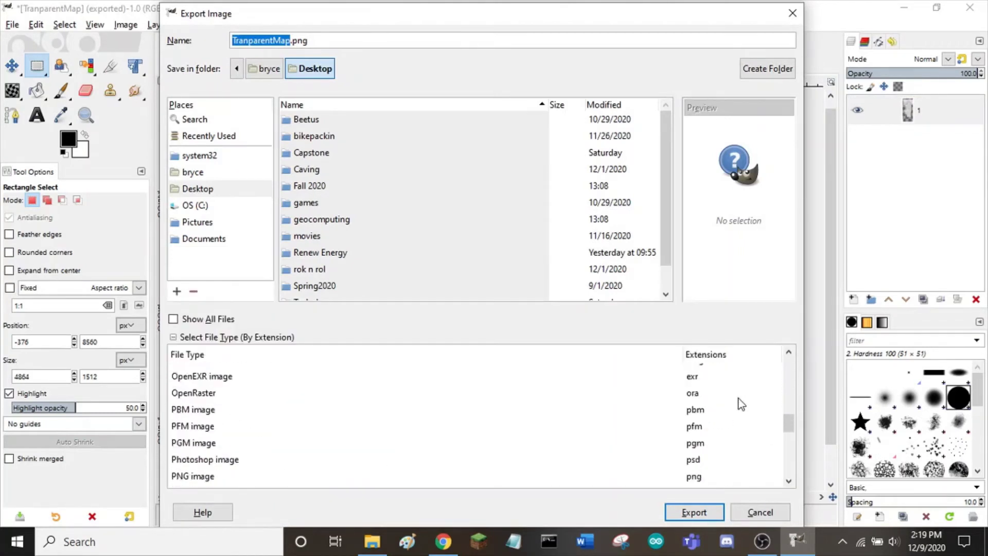
{"action": "left_click", "coordinate": [694, 432]}
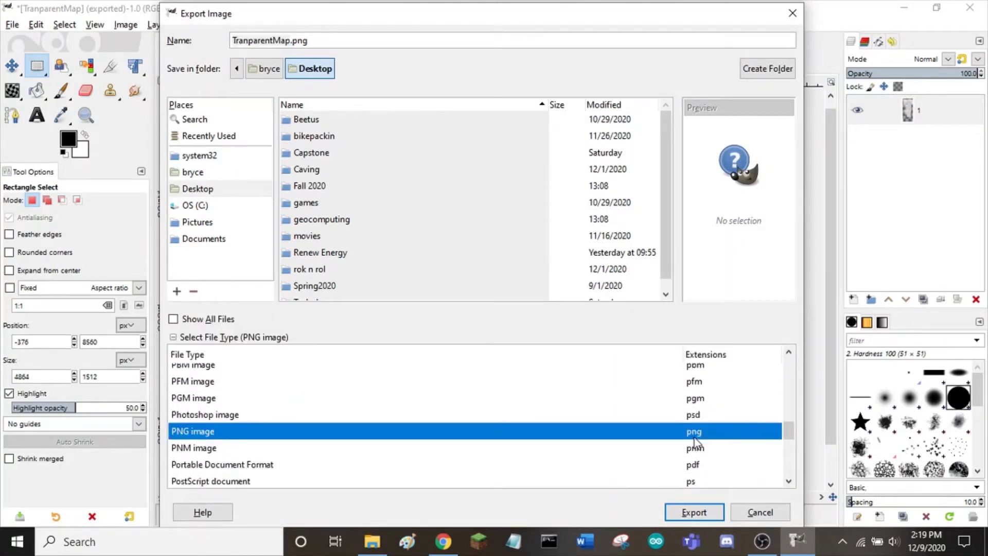
{"action": "left_click", "coordinate": [260, 41]}
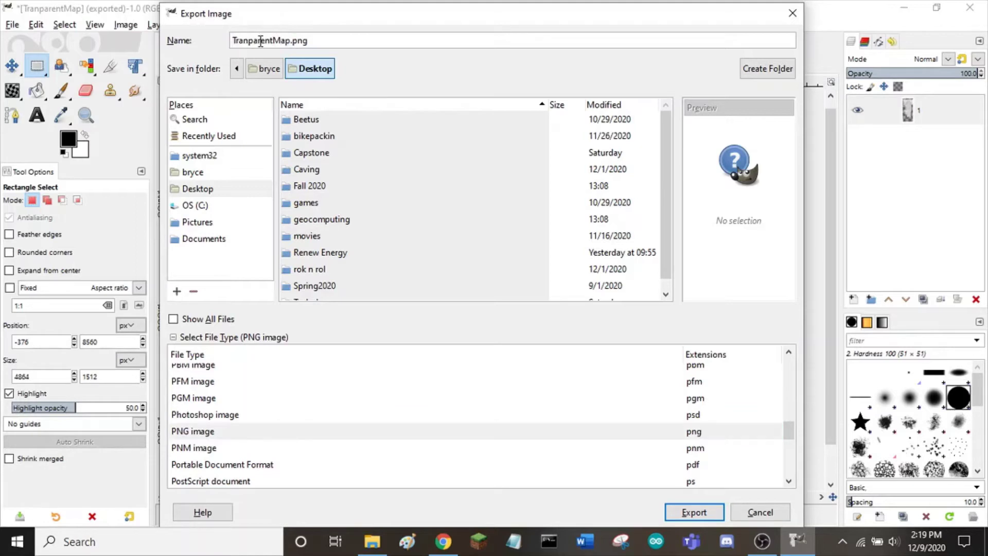
{"action": "left_click", "coordinate": [708, 510]}
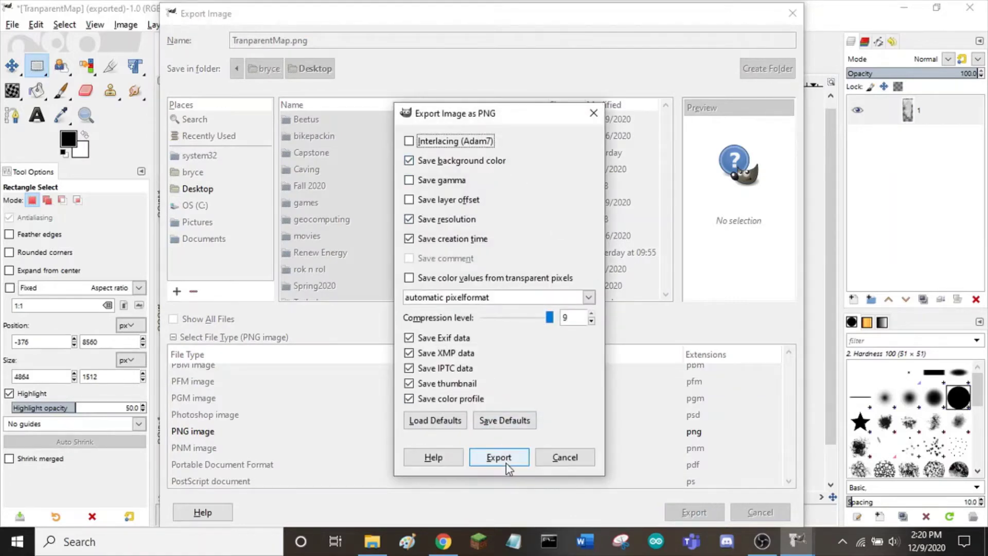
{"action": "left_click", "coordinate": [507, 462]}
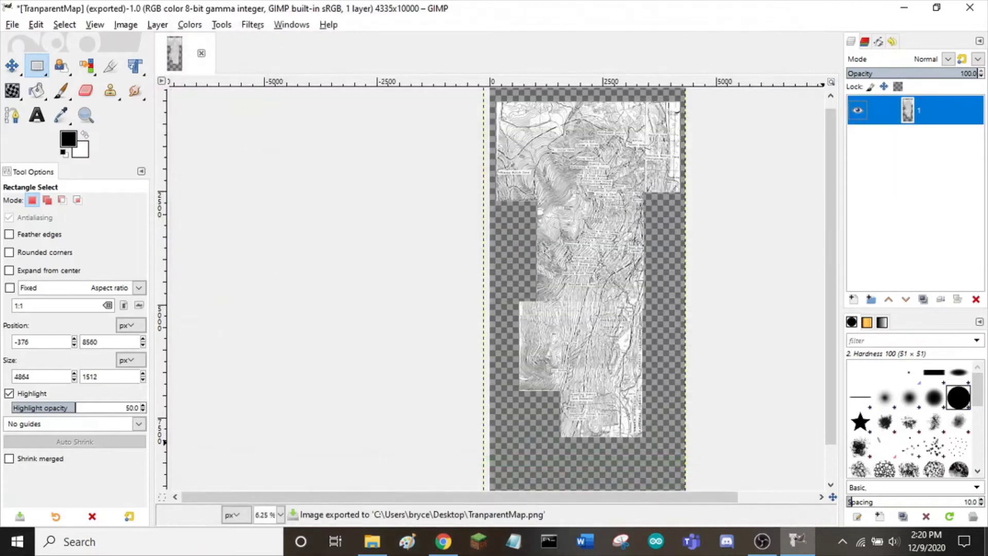
- Show the desktop and inspect TranparentMap.png in Windows Photos
{"action": "key", "text": "super+d"}
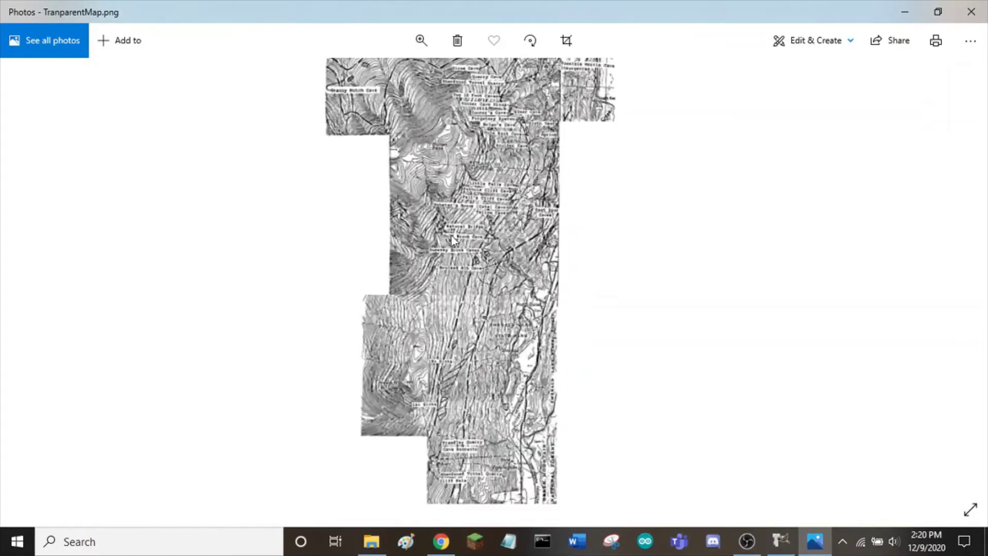
{"action": "scroll", "coordinate": [573, 231], "scroll_direction": "down", "scroll_amount": 2}
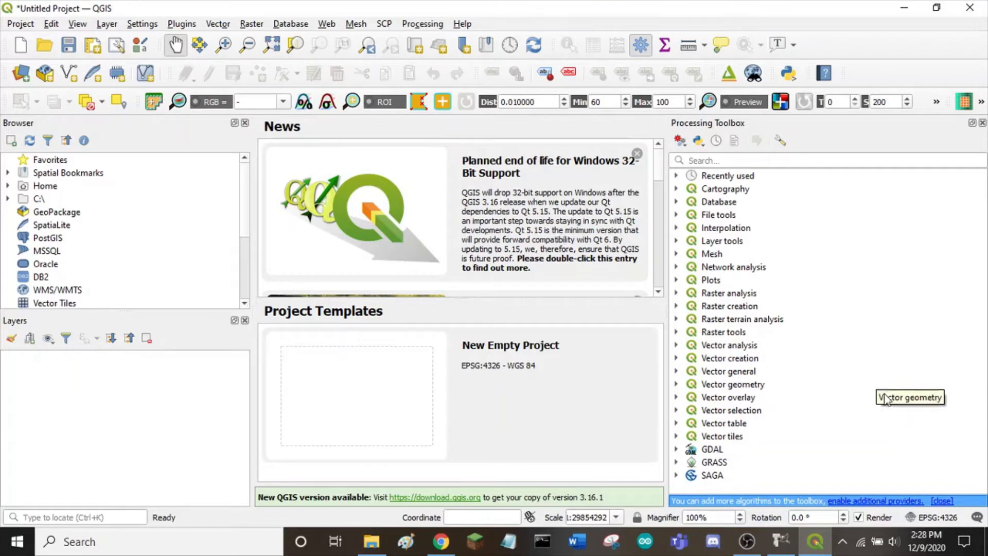
- Set the project CRS to WGS 84 (EPSG:4326) and launch the Georeferencer
{"action": "left_click", "coordinate": [937, 519]}
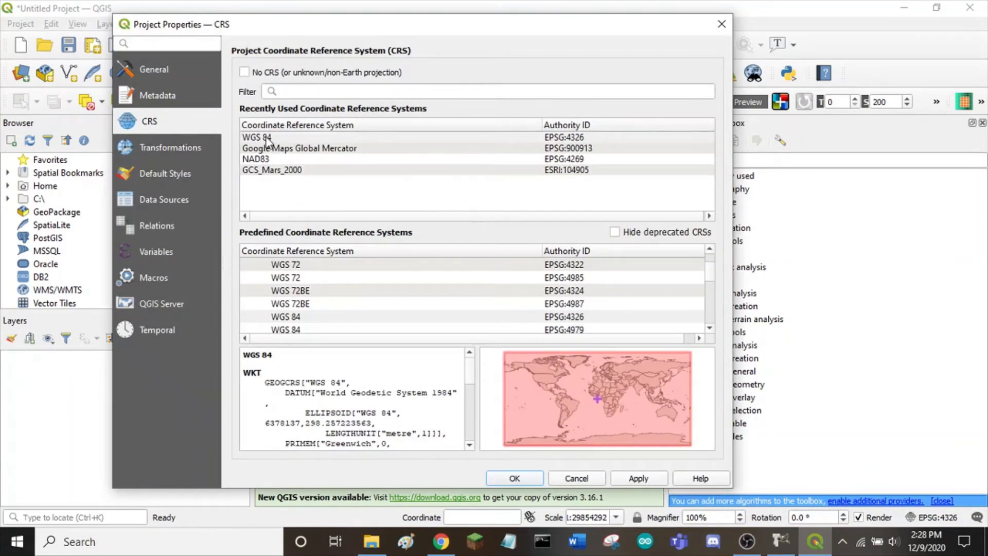
{"action": "left_click", "coordinate": [515, 477]}
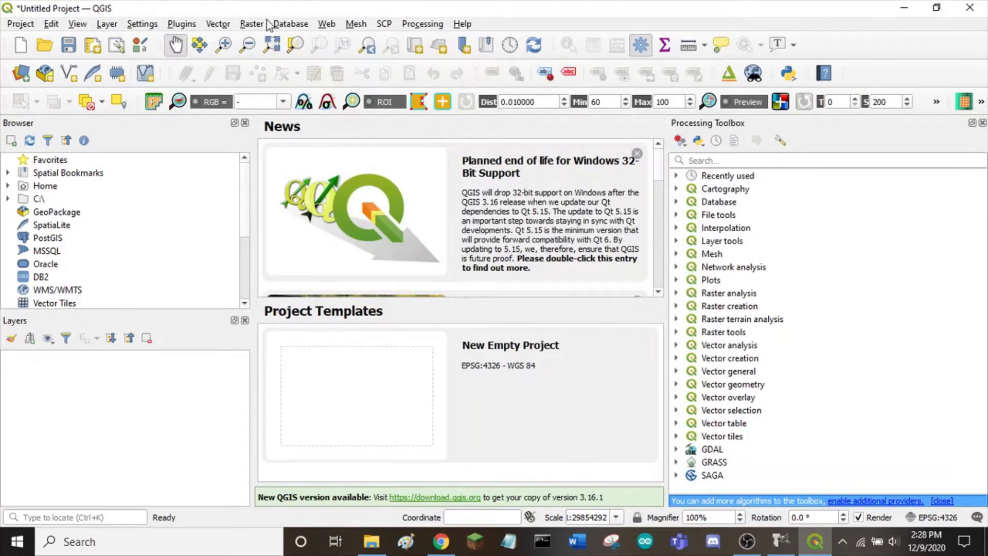
{"action": "left_click", "coordinate": [255, 25]}
{"action": "left_click", "coordinate": [264, 75]}
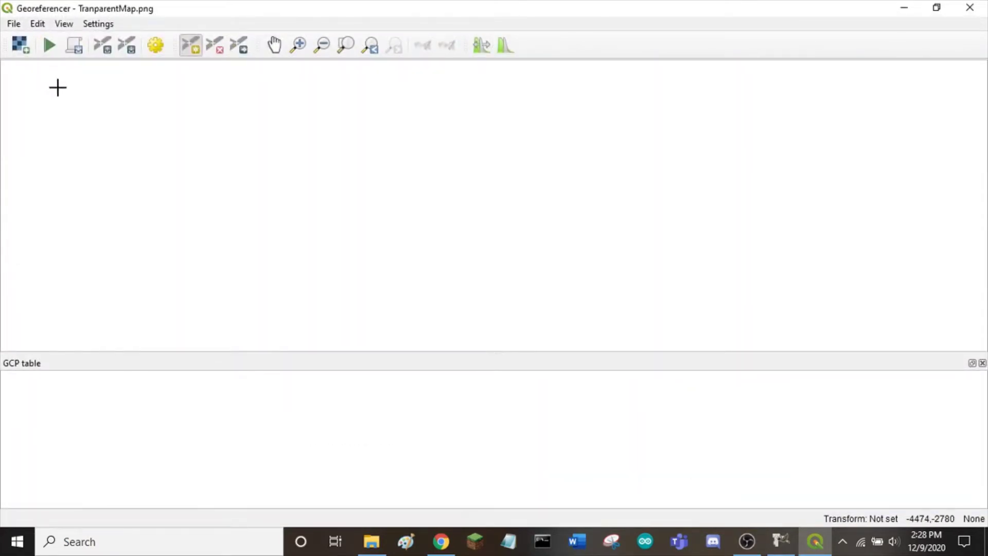
- Open TranparentMap from the Desktop as the Georeferencer raster and pan over it
{"action": "left_click", "coordinate": [22, 51]}
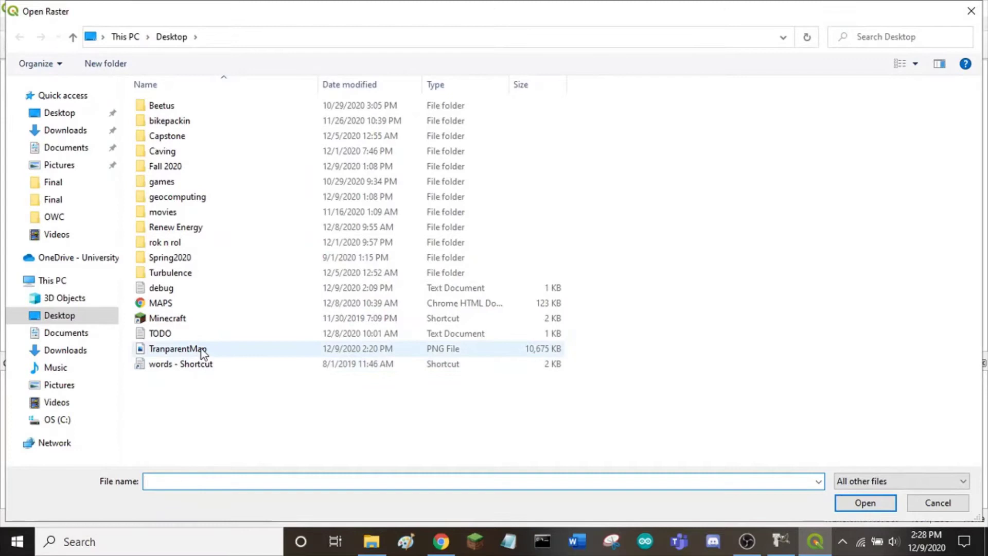
{"action": "double_click", "coordinate": [203, 351]}
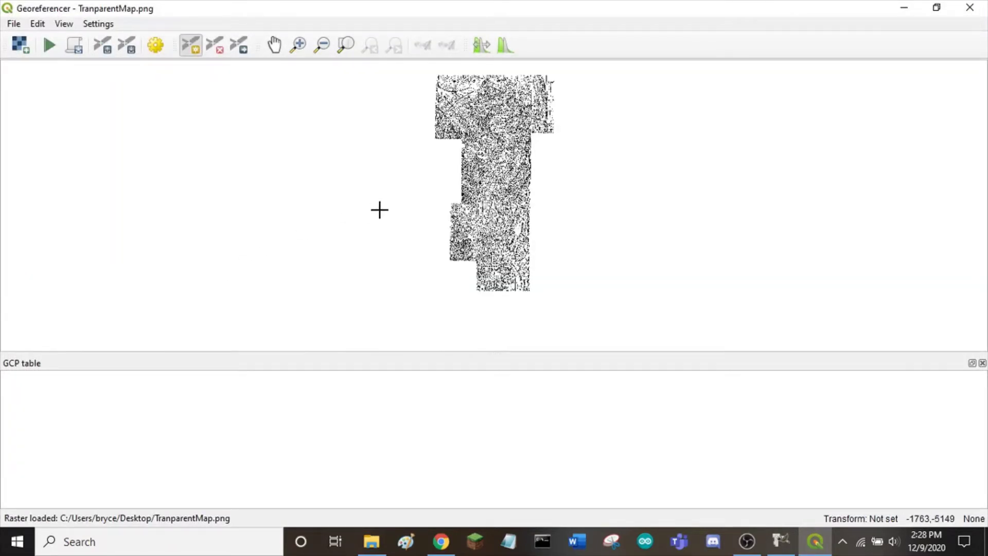
{"action": "left_click_drag", "start_coordinate": [494, 141], "coordinate": [475, 189]}
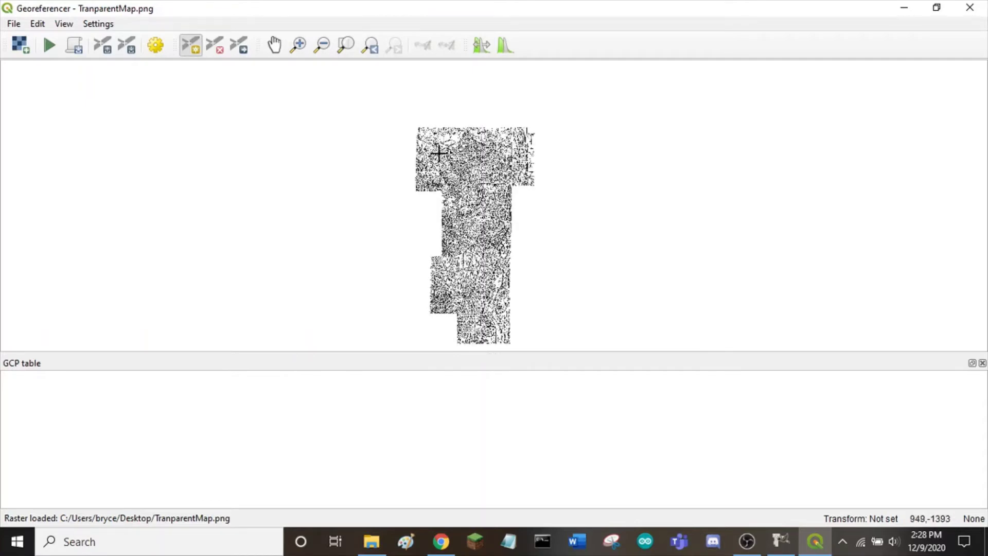
- Pan and zoom the cave map in the Georeferencer past Abandoned Quarry and Morris Cave
{"action": "scroll", "coordinate": [456, 160], "scroll_direction": "up", "scroll_amount": 5}
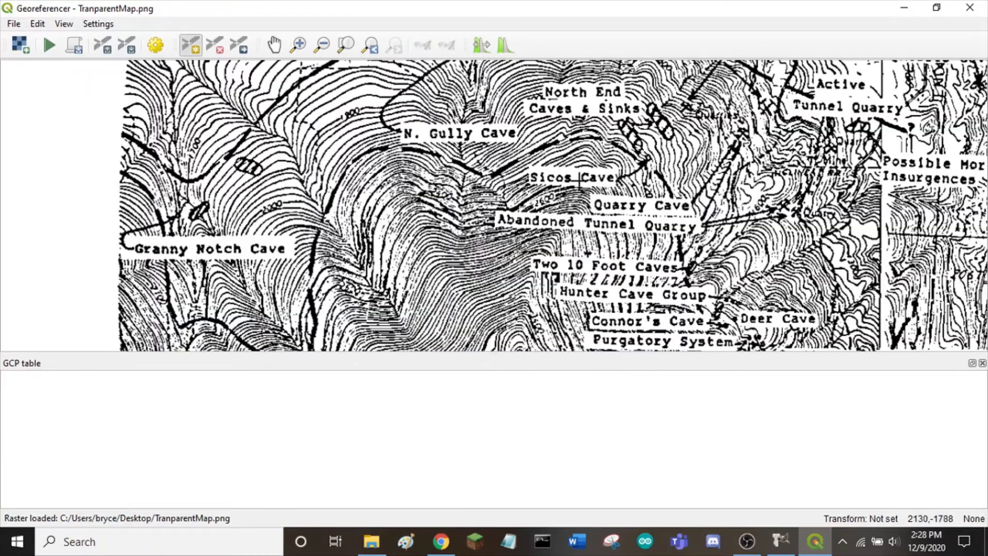
{"action": "left_click_drag", "start_coordinate": [651, 202], "coordinate": [404, 173]}
{"action": "left_click_drag", "start_coordinate": [648, 174], "coordinate": [664, 331]}
{"action": "left_click_drag", "start_coordinate": [605, 197], "coordinate": [733, 266]}
{"action": "left_click_drag", "start_coordinate": [566, 288], "coordinate": [682, 230]}
{"action": "scroll", "coordinate": [628, 244], "scroll_direction": "down", "scroll_amount": 2}
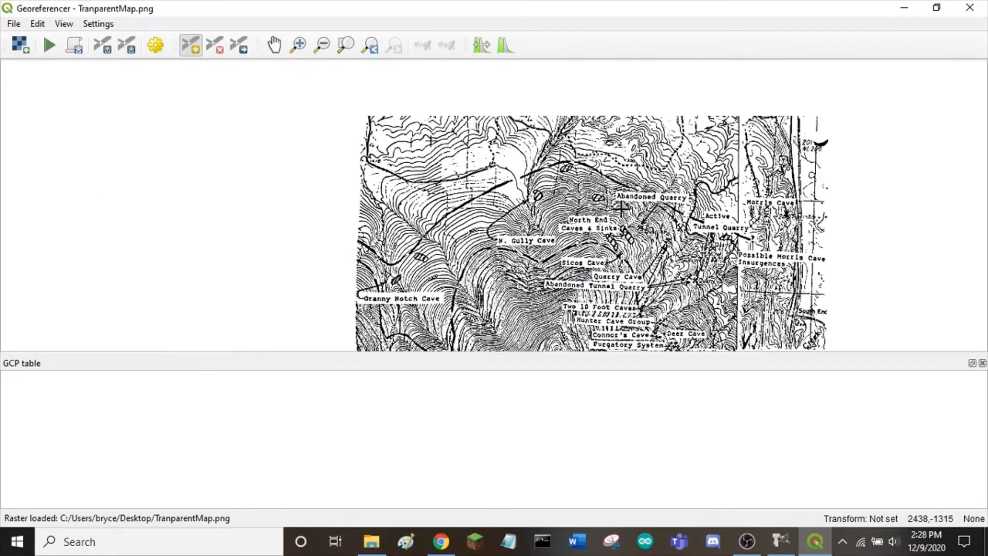
{"action": "scroll", "coordinate": [628, 244], "scroll_direction": "down", "scroll_amount": 2}
{"action": "left_click_drag", "start_coordinate": [621, 279], "coordinate": [528, 186]}
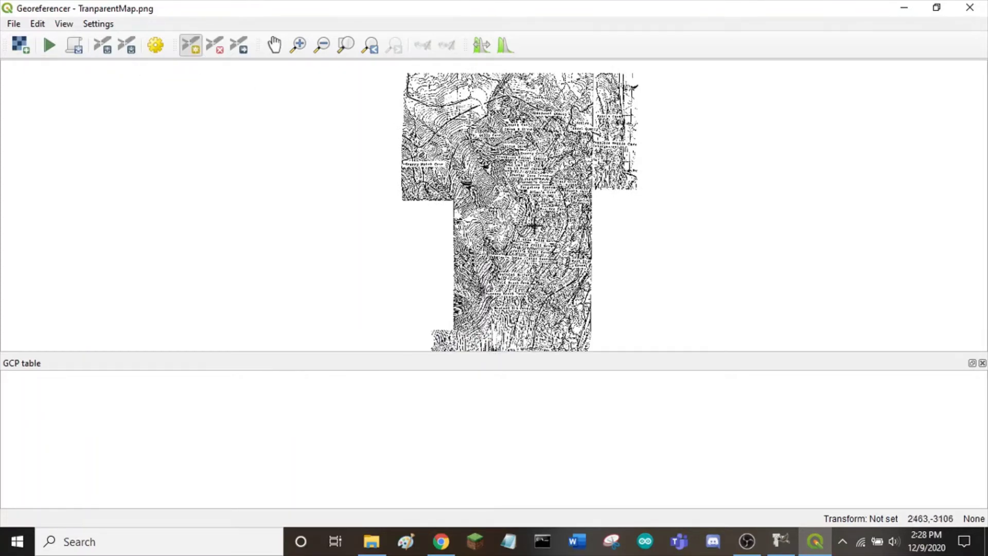
- Move down to Freedleyville and place a control point on the road there
{"action": "scroll", "coordinate": [537, 271], "scroll_direction": "up", "scroll_amount": 1}
{"action": "key", "text": "Down"}
{"action": "key", "text": "Right"}
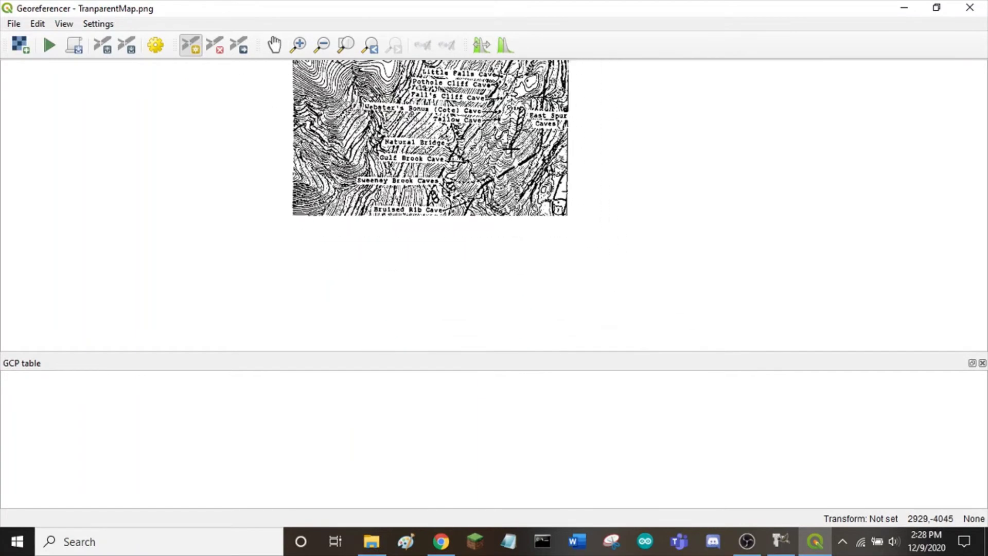
{"action": "key", "text": "Down"}
{"action": "key", "text": "Down"}
{"action": "key", "text": "Down"}
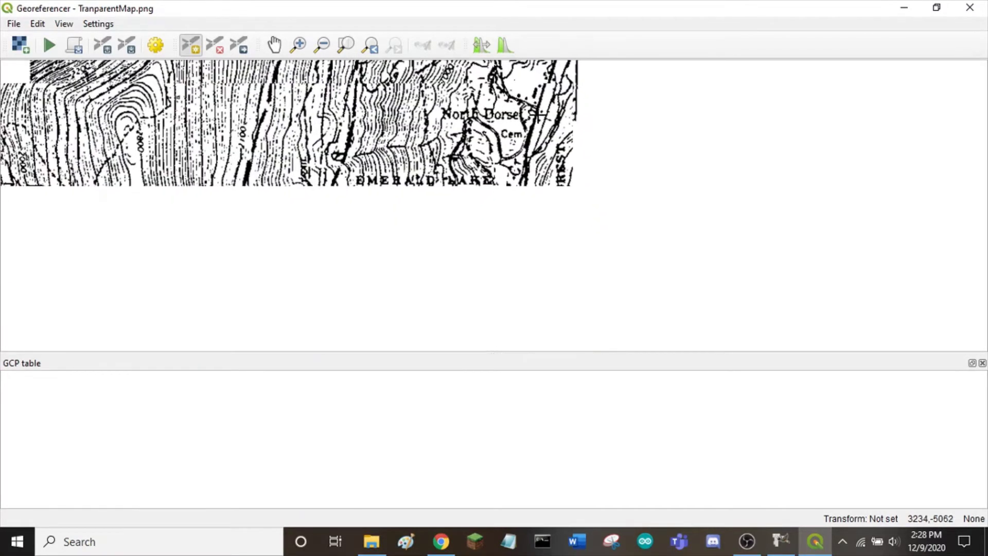
{"action": "key", "text": "Down"}
{"action": "key", "text": "Down"}
{"action": "key", "text": "Down"}
{"action": "key", "text": "Down"}
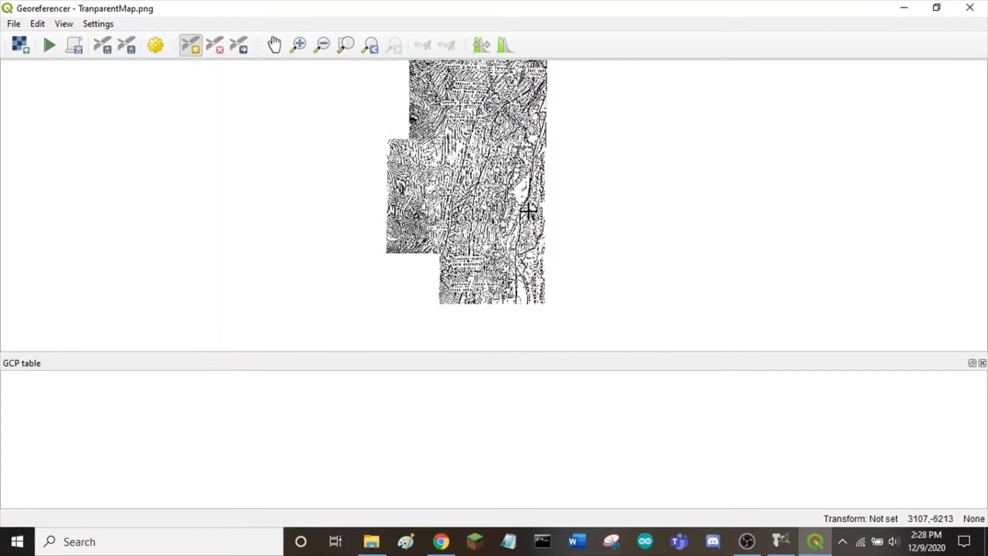
{"action": "key", "text": "Up"}
{"action": "key", "text": "Up"}
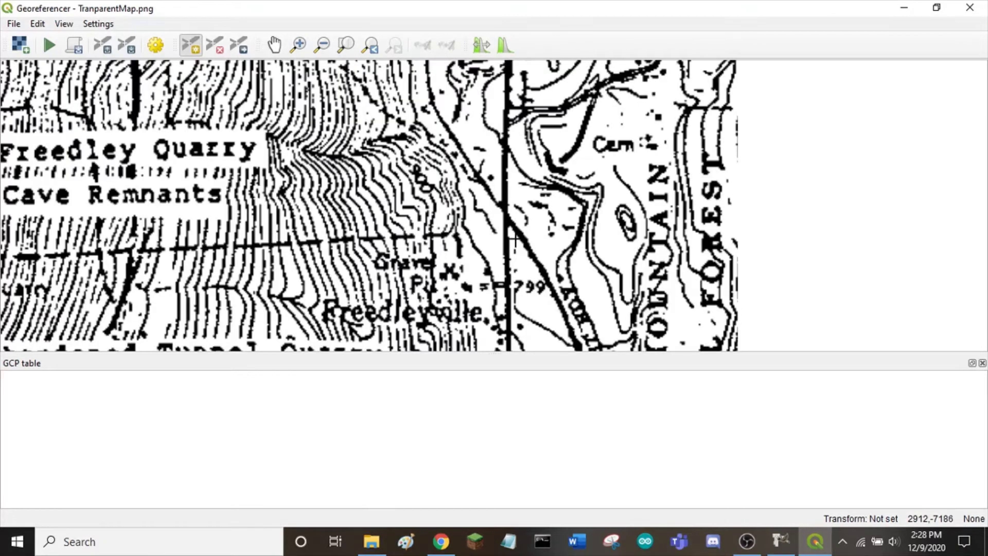
{"action": "scroll", "coordinate": [506, 213], "scroll_direction": "up", "scroll_amount": 2}
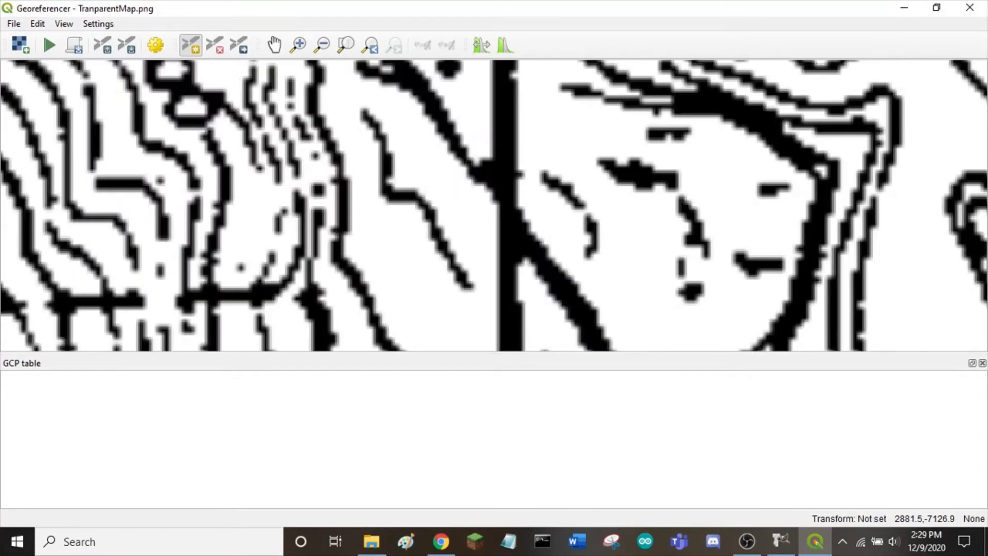
{"action": "left_click", "coordinate": [521, 211]}
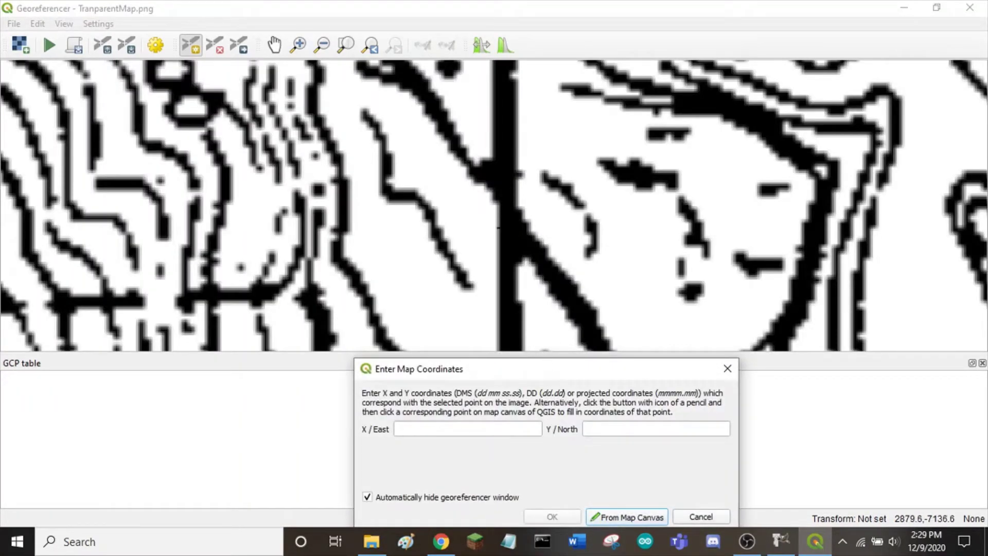
- In Google Maps, open the Pt1 pin and select its longitude -73.007933
{"action": "key", "text": "alt+Tab"}
{"action": "key", "text": "Tab"}
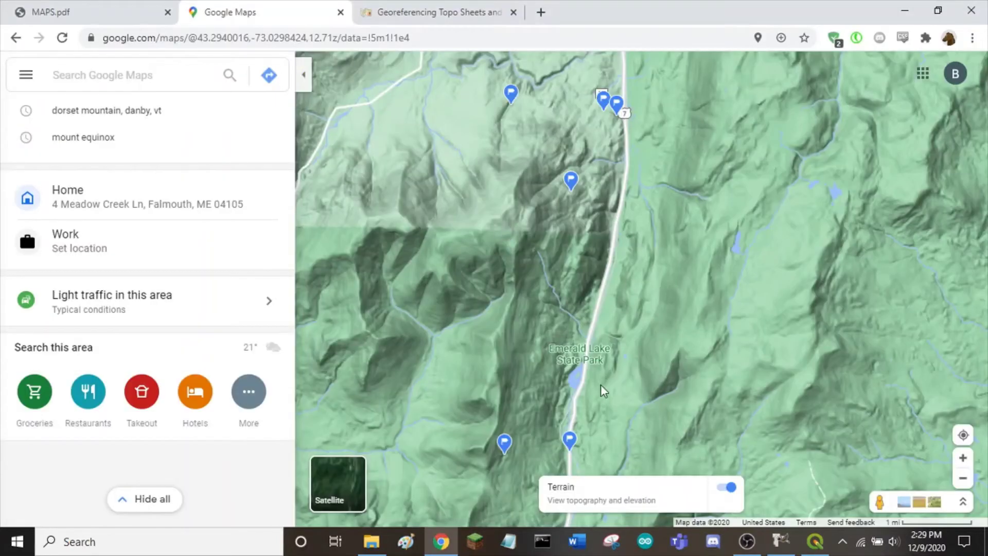
{"action": "scroll", "coordinate": [622, 309], "scroll_direction": "up", "scroll_amount": 3}
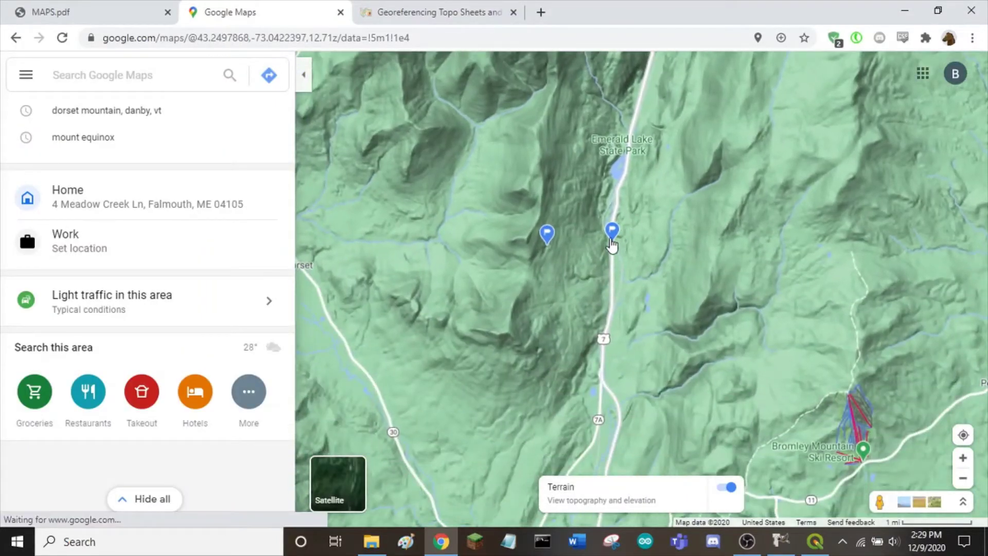
{"action": "scroll", "coordinate": [615, 254], "scroll_direction": "up", "scroll_amount": 5}
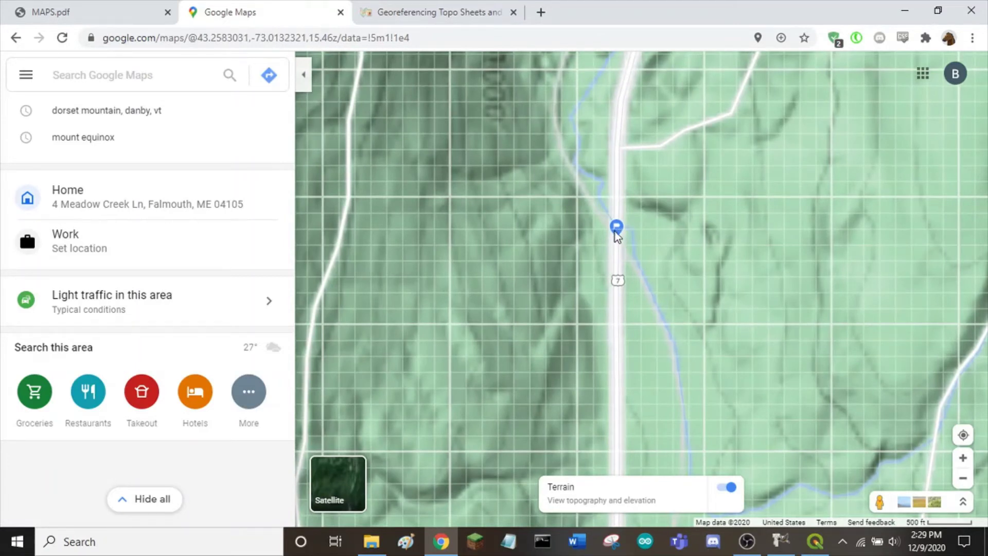
{"action": "left_click", "coordinate": [616, 231]}
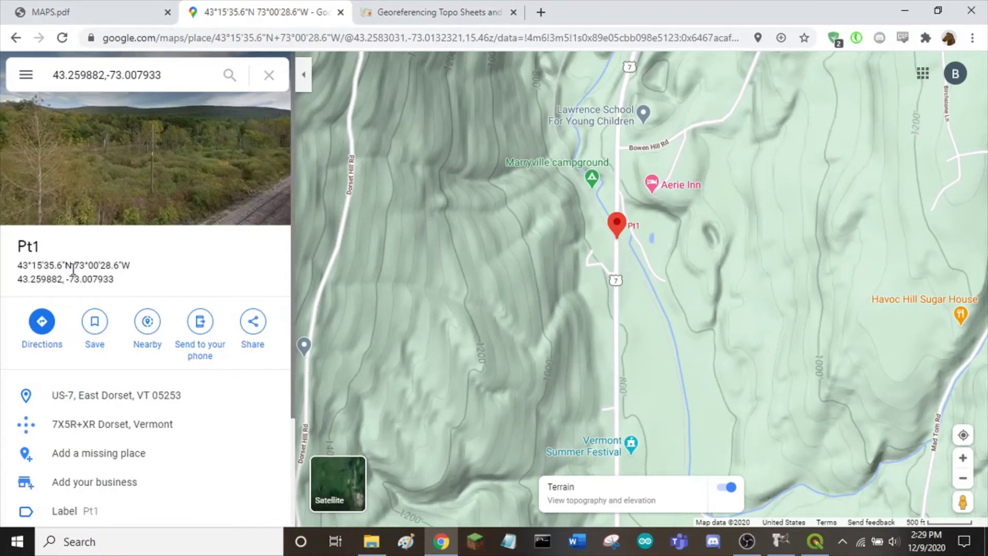
{"action": "left_click_drag", "start_coordinate": [71, 277], "coordinate": [116, 283]}
{"action": "key", "text": "ctrl+c"}
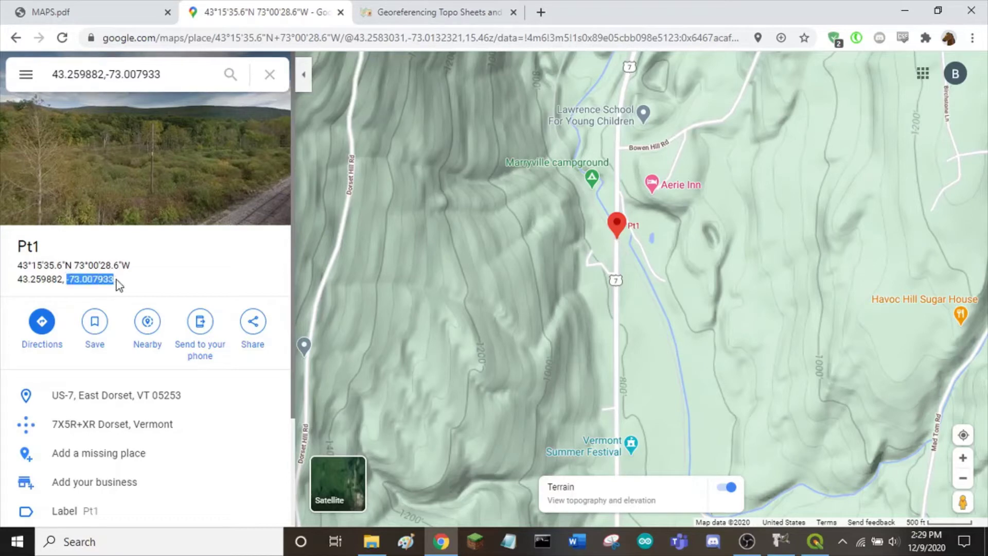
{"action": "key", "text": "alt+Tab"}
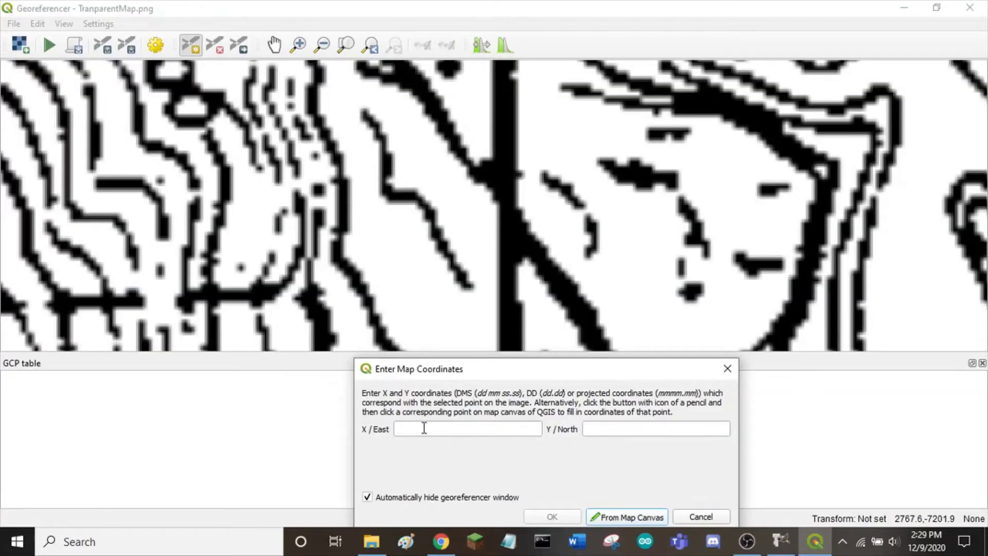
- Enter X/East -73.007933 and Y/North 43.259882 from Pt1, and confirm the first control point
{"action": "left_click", "coordinate": [424, 428]}
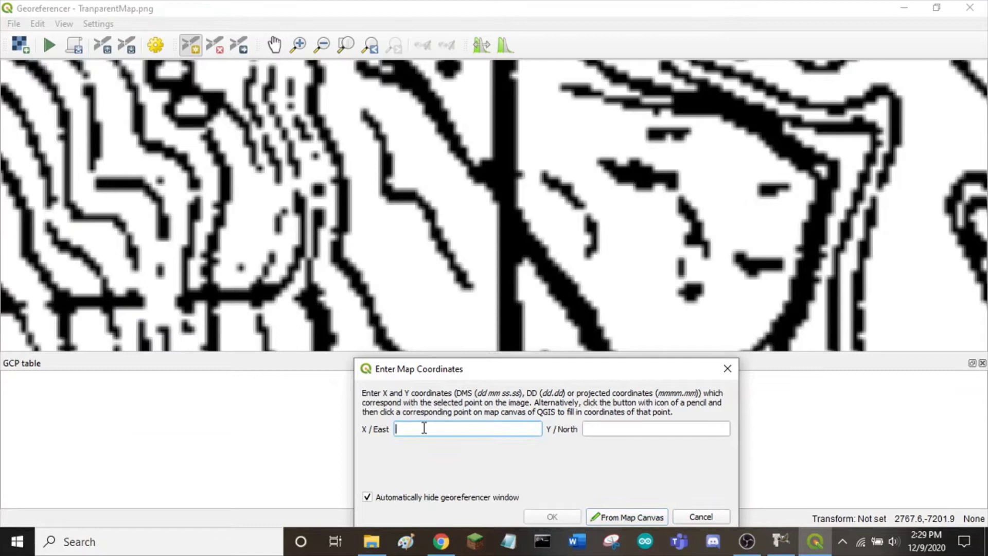
{"action": "key", "text": "ctrl+v"}
{"action": "key", "text": "alt+Tab"}
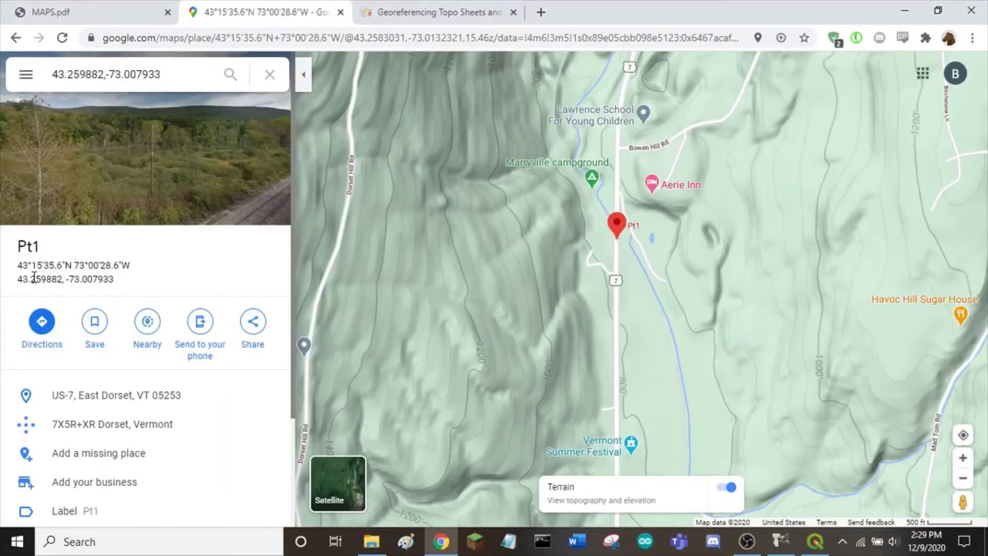
{"action": "double_click", "coordinate": [34, 277]}
{"action": "key", "text": "ctrl+c"}
{"action": "key", "text": "alt+Tab"}
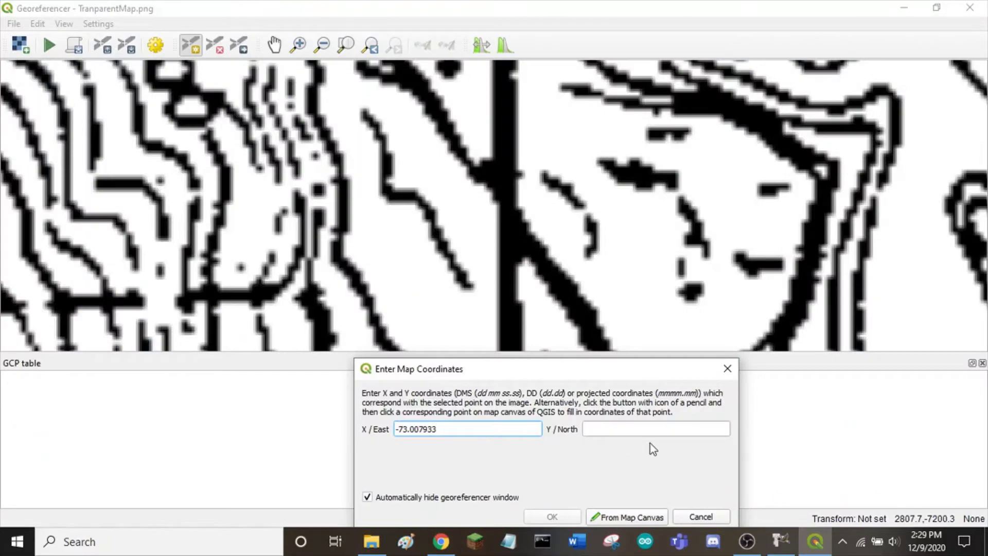
{"action": "left_click", "coordinate": [639, 429]}
{"action": "key", "text": "ctrl+v"}
{"action": "left_click_drag", "start_coordinate": [592, 369], "coordinate": [591, 289]}
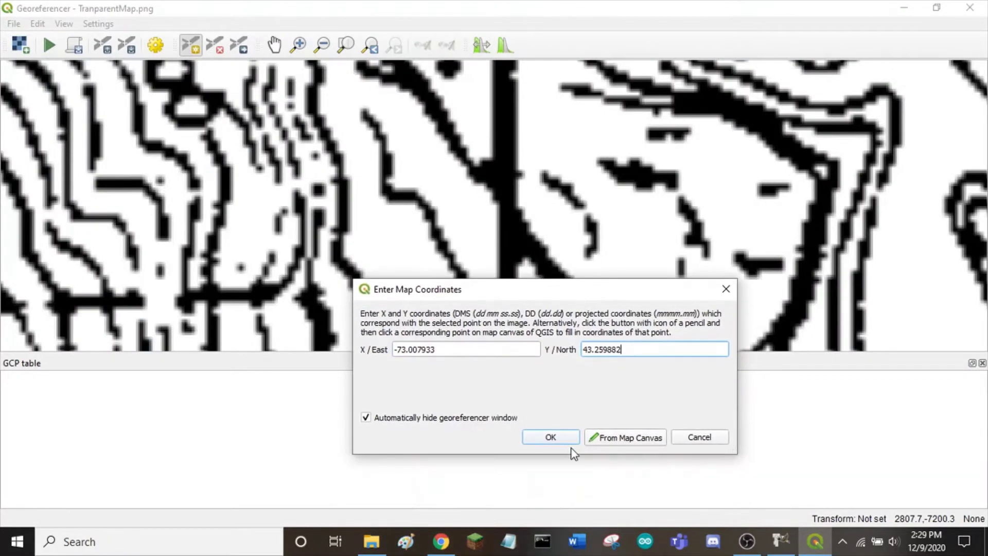
{"action": "left_click", "coordinate": [551, 437]}
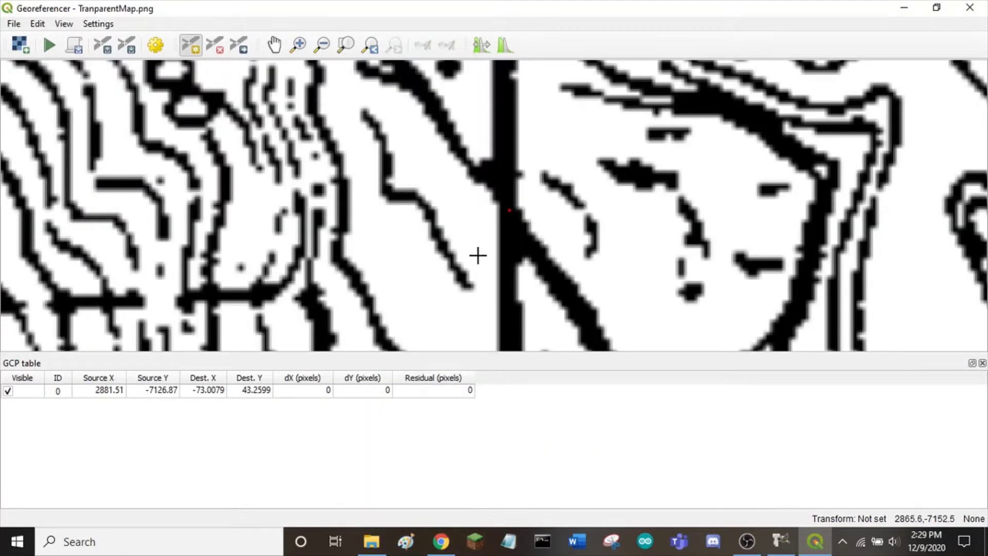
{"action": "scroll", "coordinate": [475, 254], "scroll_direction": "down", "scroll_amount": 1}
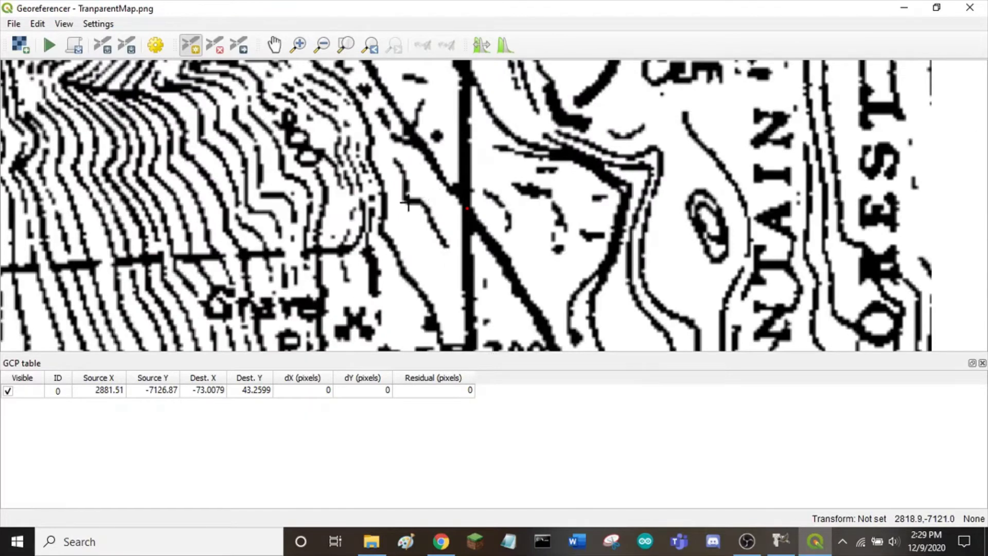
- Place a second control point beside the Freedley Quarry cave remnants on the scanned map
{"action": "scroll", "coordinate": [399, 184], "scroll_direction": "down", "scroll_amount": 2}
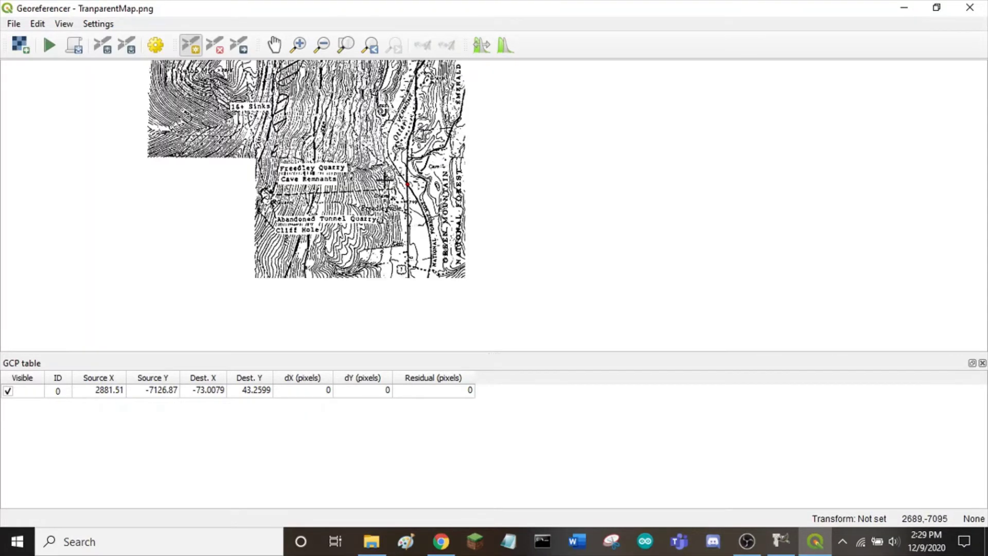
{"action": "left_click_drag", "start_coordinate": [355, 213], "coordinate": [468, 210]}
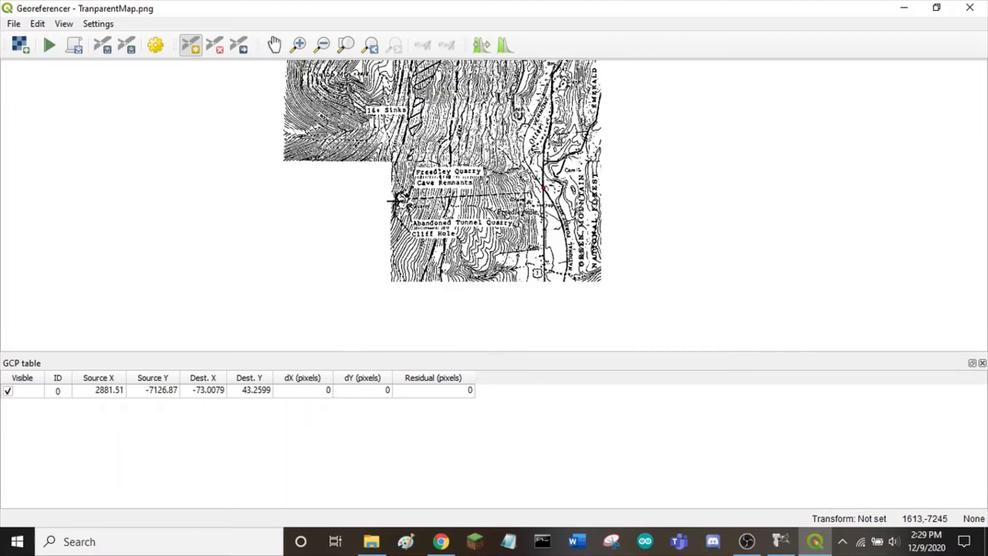
{"action": "scroll", "coordinate": [403, 198], "scroll_direction": "up", "scroll_amount": 2}
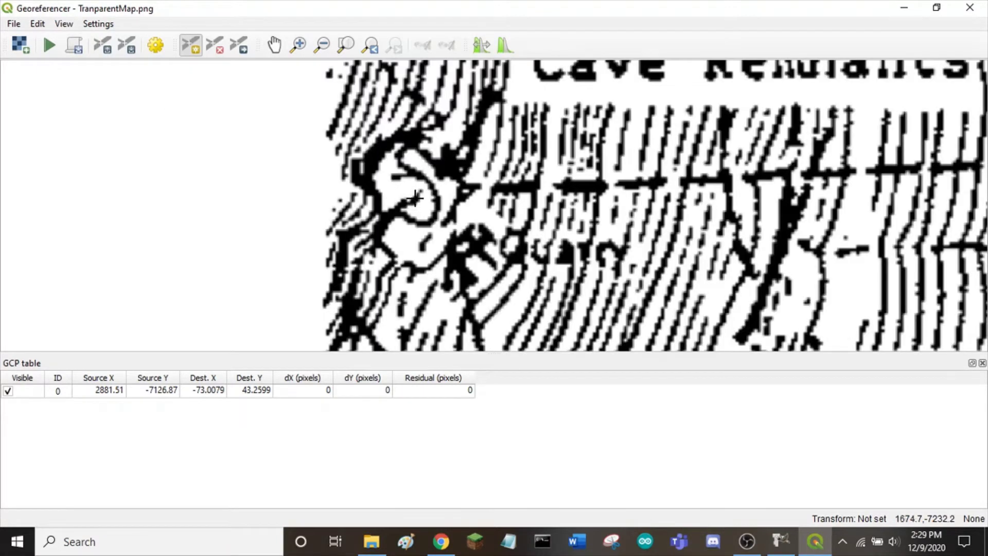
{"action": "left_click", "coordinate": [413, 198]}
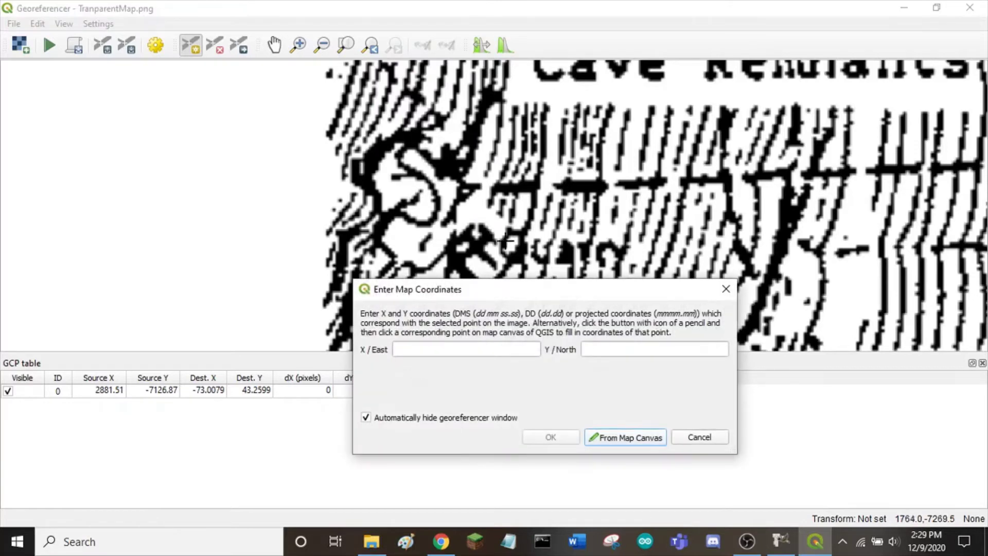
{"action": "key", "text": "alt+Tab"}
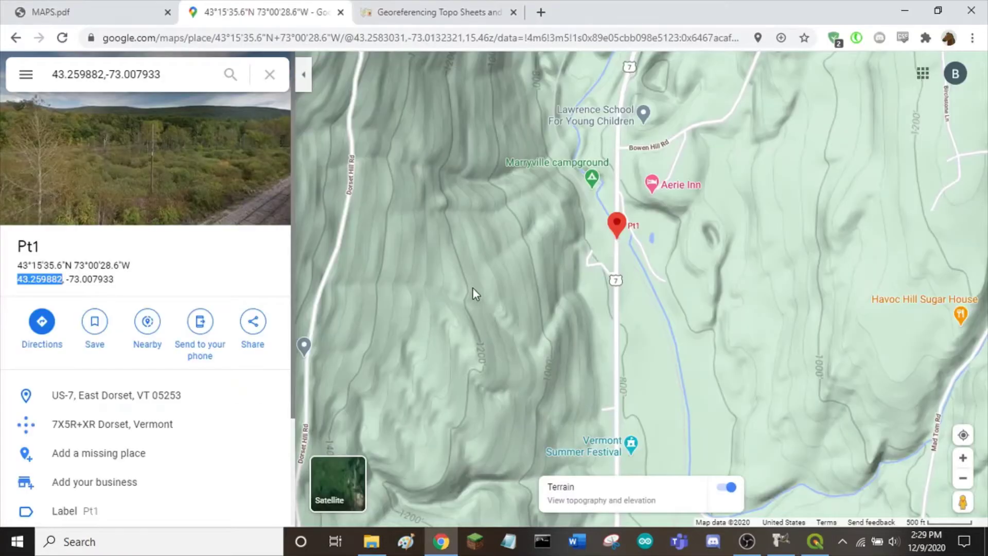
- Open the Pt4 pin in Google Maps and select its longitude
{"action": "left_click_drag", "start_coordinate": [472, 293], "coordinate": [838, 269]}
{"action": "left_click_drag", "start_coordinate": [514, 257], "coordinate": [677, 249]}
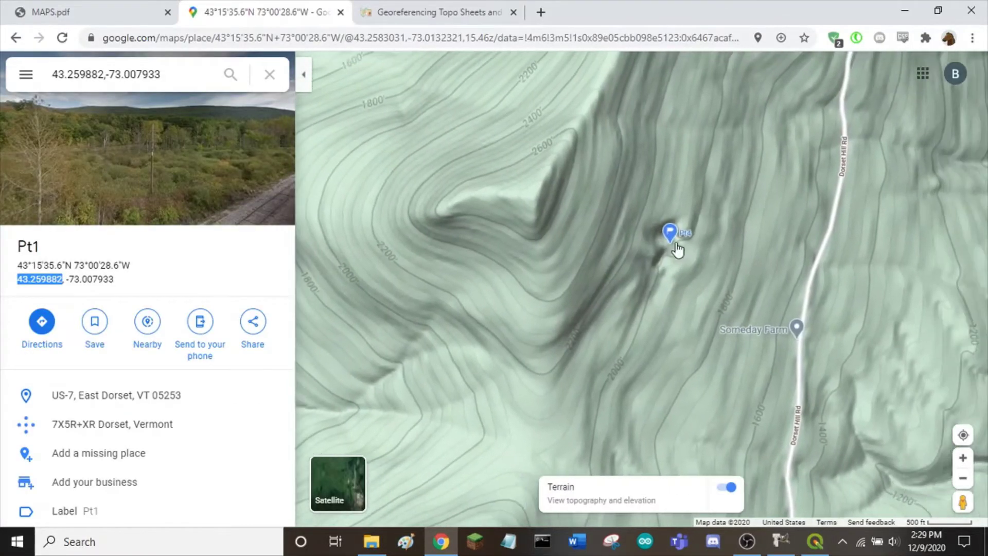
{"action": "scroll", "coordinate": [677, 250], "scroll_direction": "up", "scroll_amount": 2}
{"action": "left_click", "coordinate": [684, 245]}
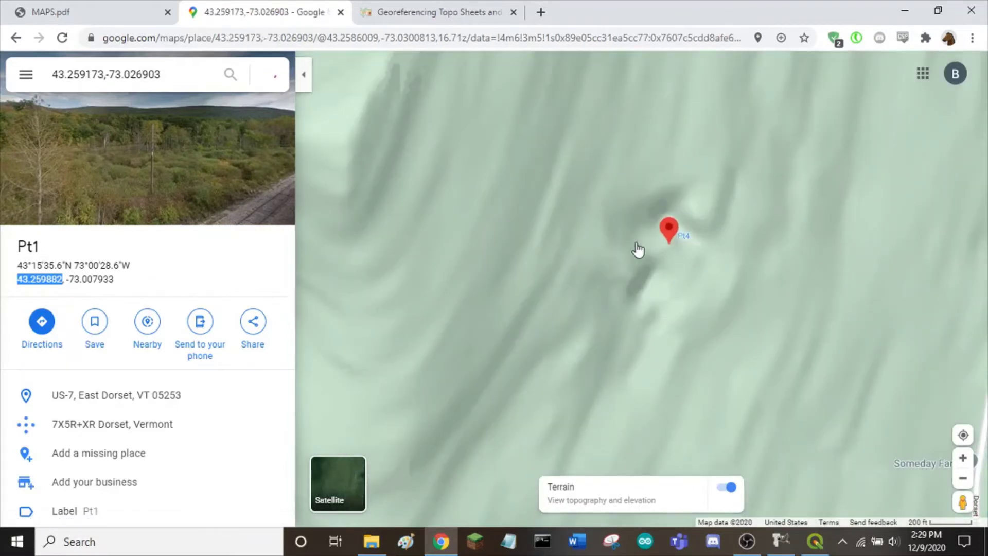
{"action": "double_click", "coordinate": [85, 279]}
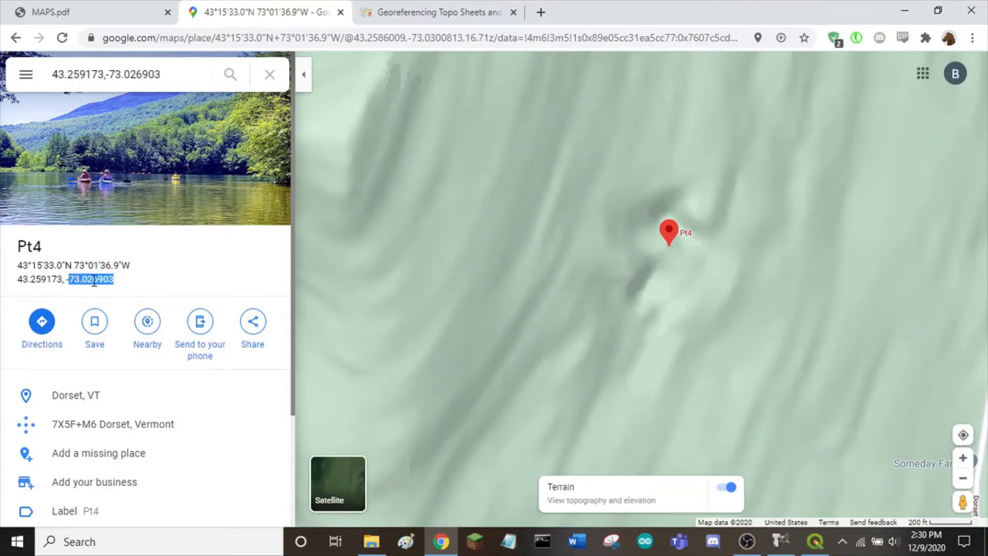
- Enter -73.026903 as the second point's X/East, then select Pt4's latitude 43.259173
{"action": "key", "text": "alt+Tab"}
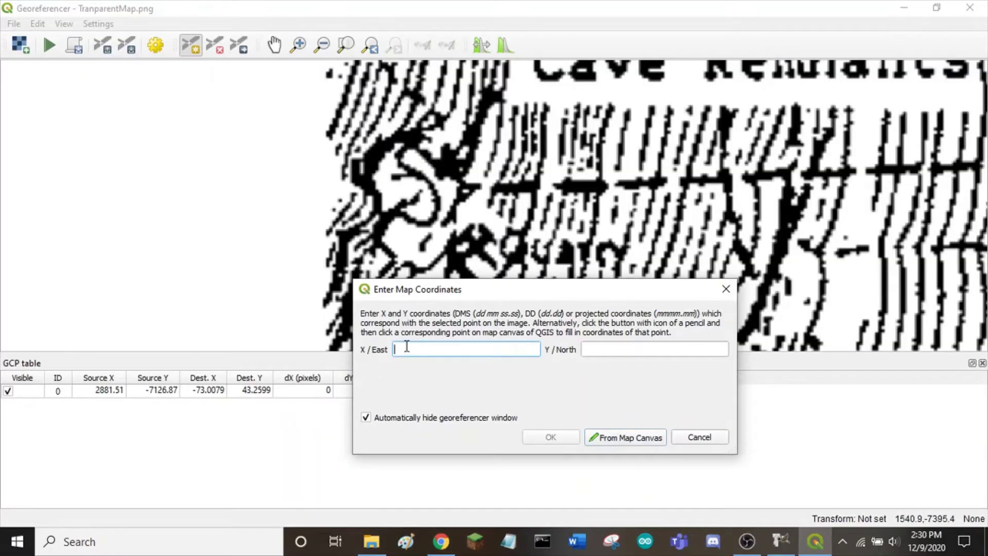
{"action": "key", "text": "ctrl+v"}
{"action": "type", "text": "-"}
{"action": "key", "text": "alt+Tab"}
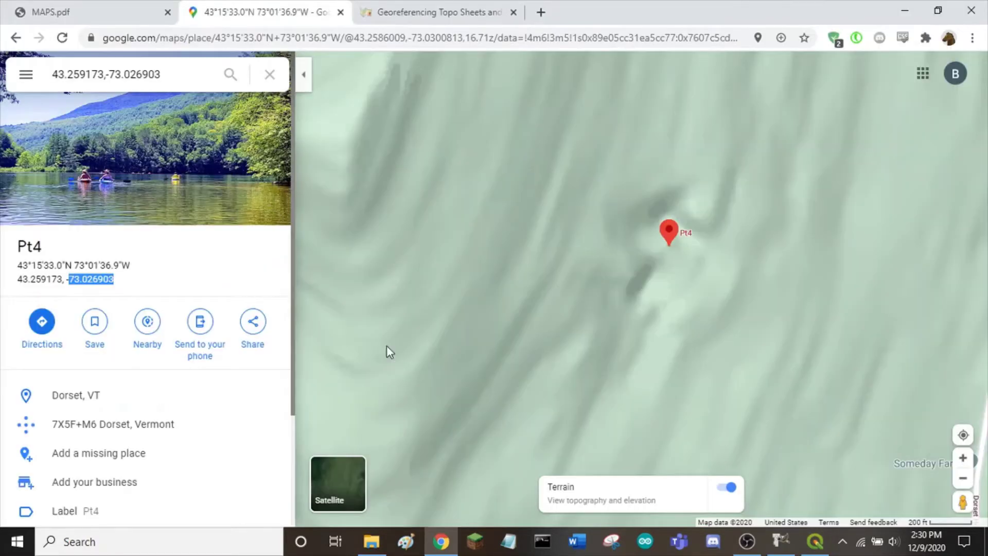
{"action": "double_click", "coordinate": [34, 278]}
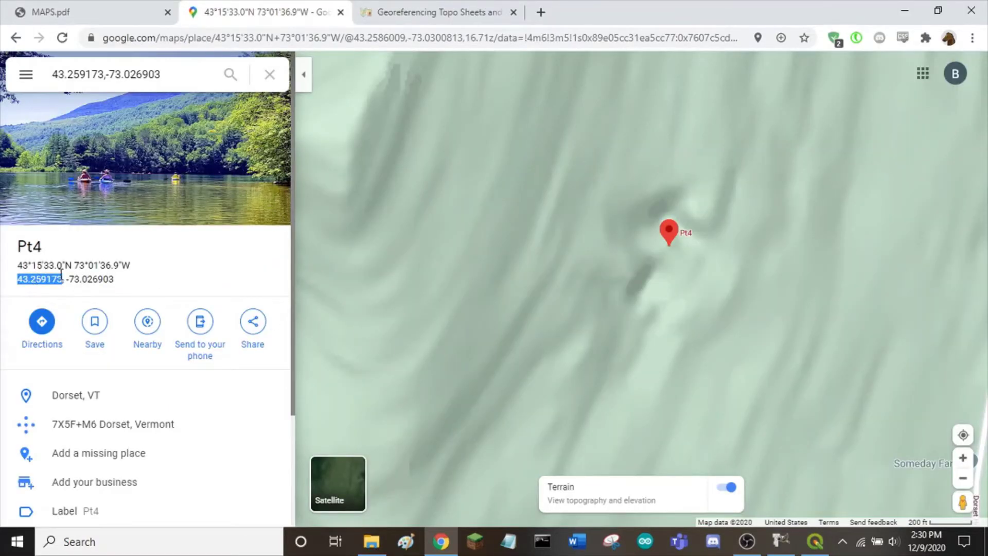
- Paste latitude 43.259173 as Y/North and confirm the second control point
{"action": "key", "text": "ctrl+c"}
{"action": "key", "text": "alt+Tab"}
{"action": "left_click", "coordinate": [675, 347]}
{"action": "key", "text": "ctrl+v"}
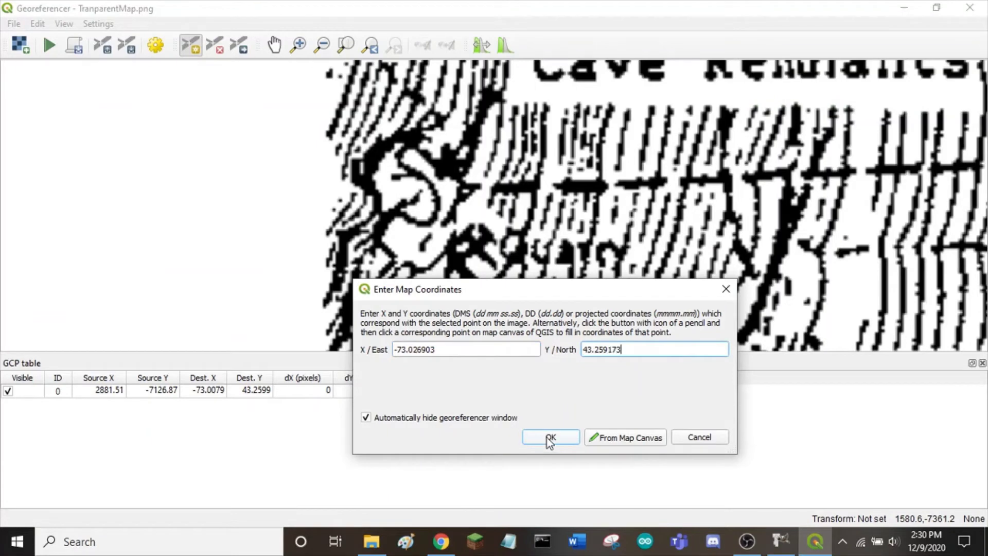
{"action": "left_click", "coordinate": [550, 437]}
{"action": "scroll", "coordinate": [625, 265], "scroll_direction": "down", "scroll_amount": 5}
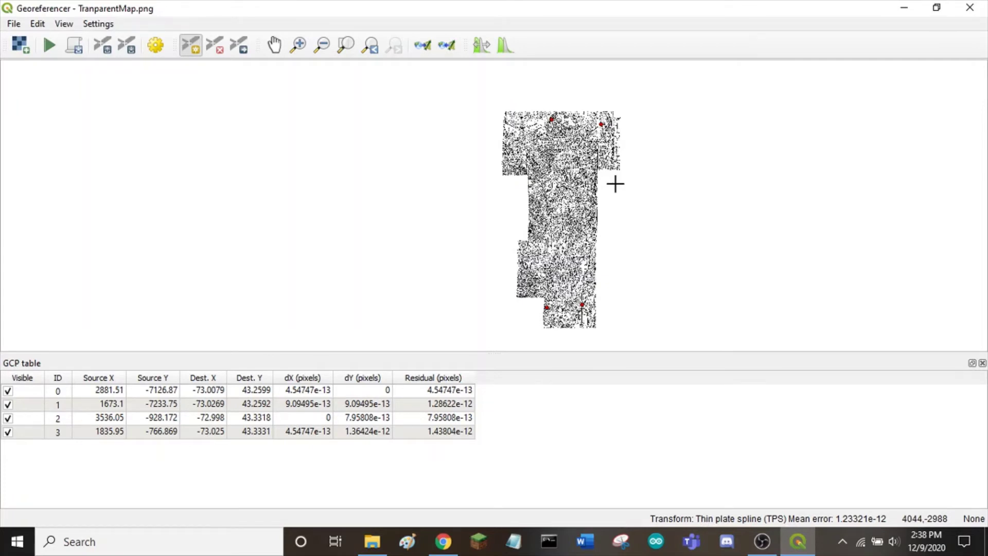
- Set the Georeferencer transformation type to Thin Plate Spline in Transformation Settings
{"action": "left_click", "coordinate": [100, 24]}
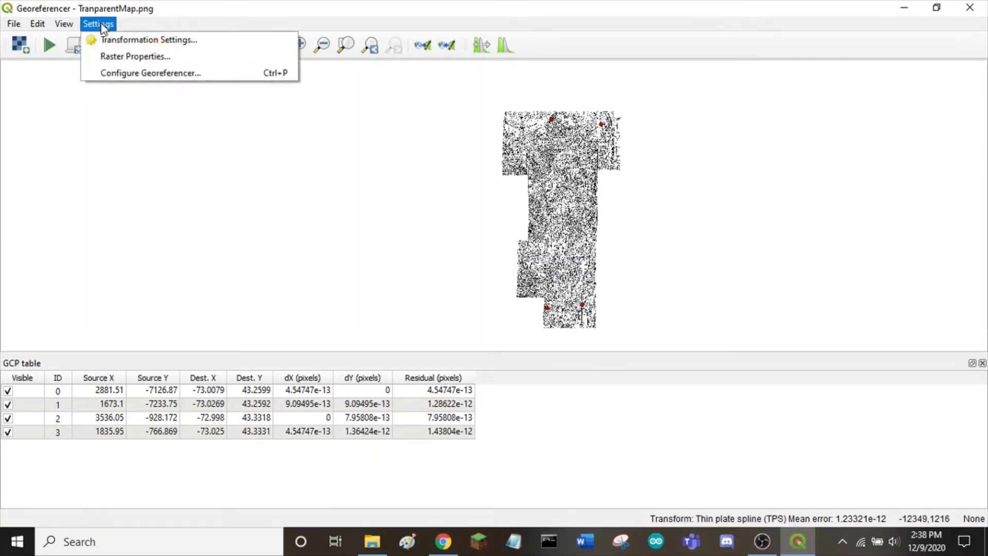
{"action": "left_click", "coordinate": [123, 39]}
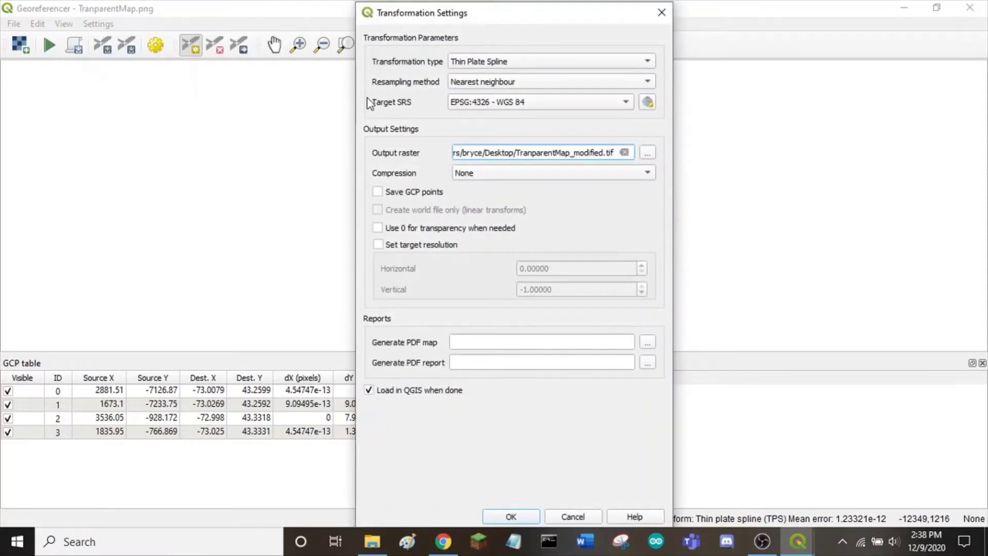
{"action": "left_click", "coordinate": [515, 65]}
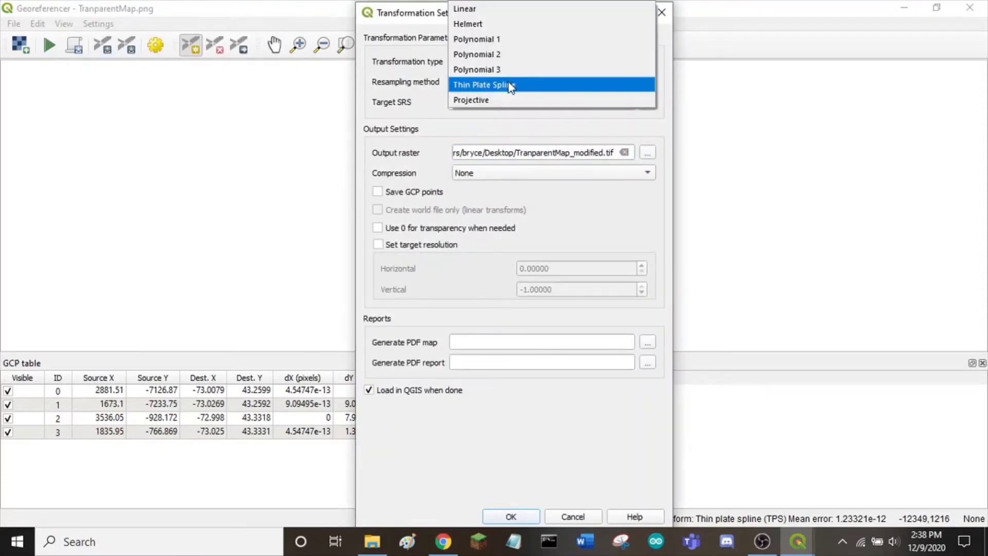
{"action": "left_click", "coordinate": [509, 86]}
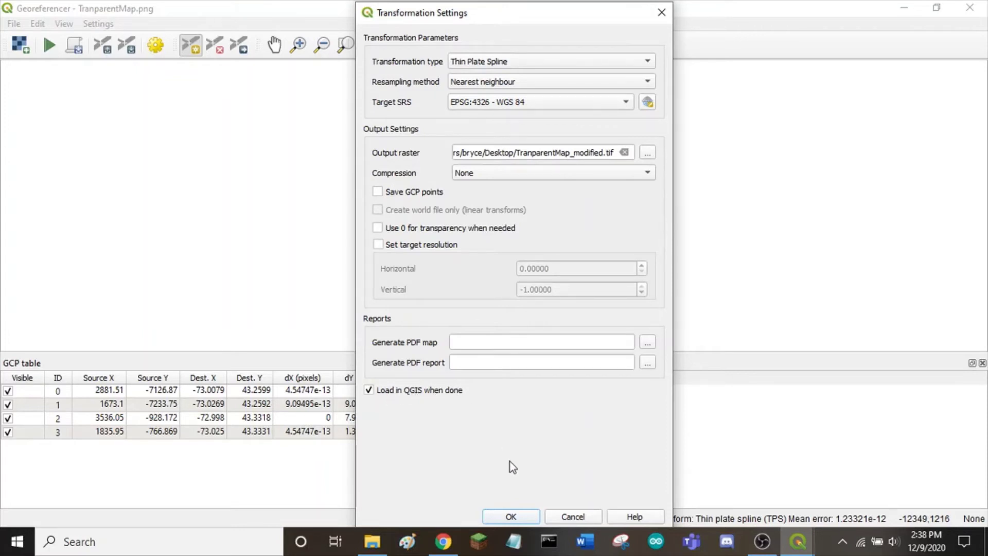
- Accept the transformation settings, georeference the cave map, and minimise the Georeferencer
{"action": "left_click", "coordinate": [515, 516]}
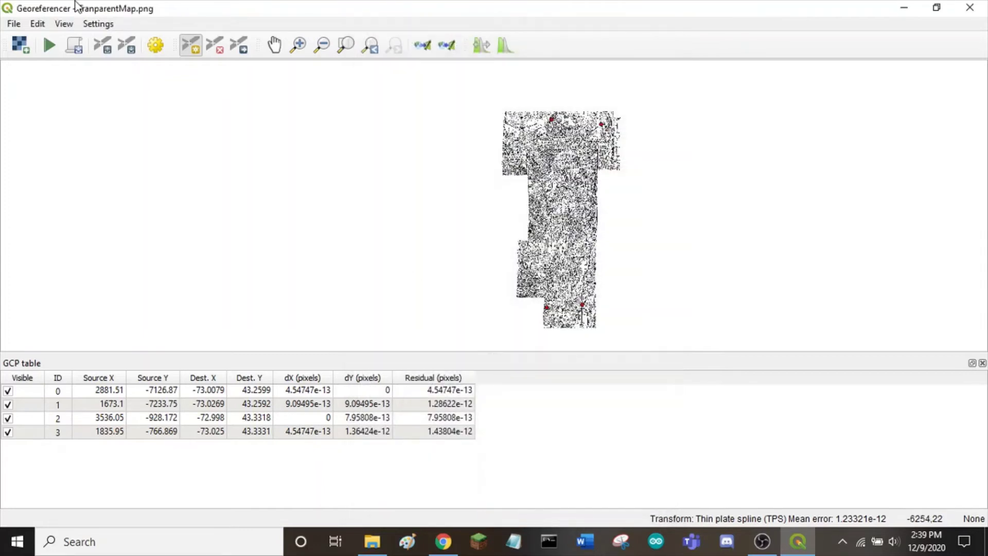
{"action": "left_click", "coordinate": [50, 46]}
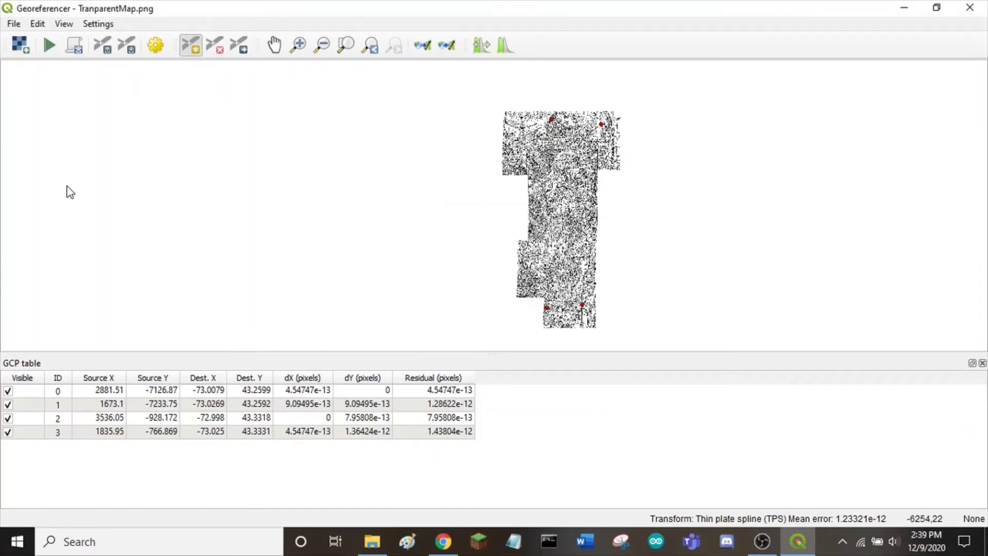
{"action": "left_click", "coordinate": [904, 7]}
- Add the OpenStreetMap basemap and place it beneath the TranparentMap_modified layer
{"action": "scroll", "coordinate": [514, 278], "scroll_direction": "down", "scroll_amount": 2}
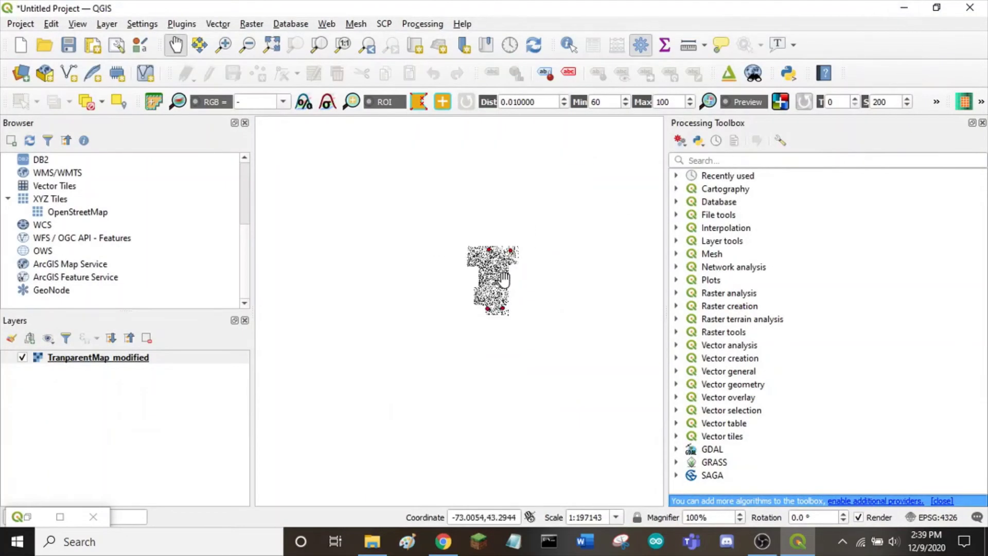
{"action": "scroll", "coordinate": [535, 282], "scroll_direction": "up", "scroll_amount": 1}
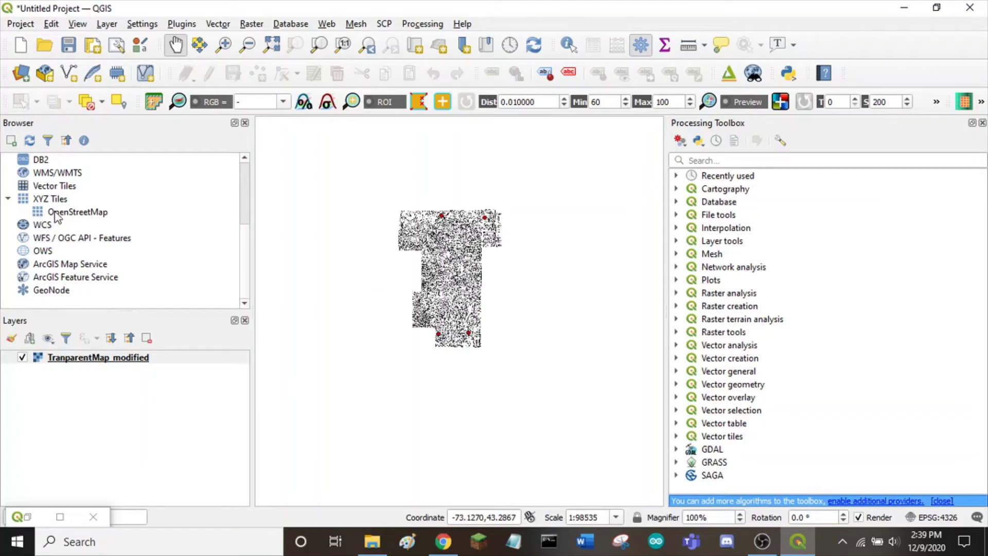
{"action": "left_click_drag", "start_coordinate": [55, 217], "coordinate": [126, 384]}
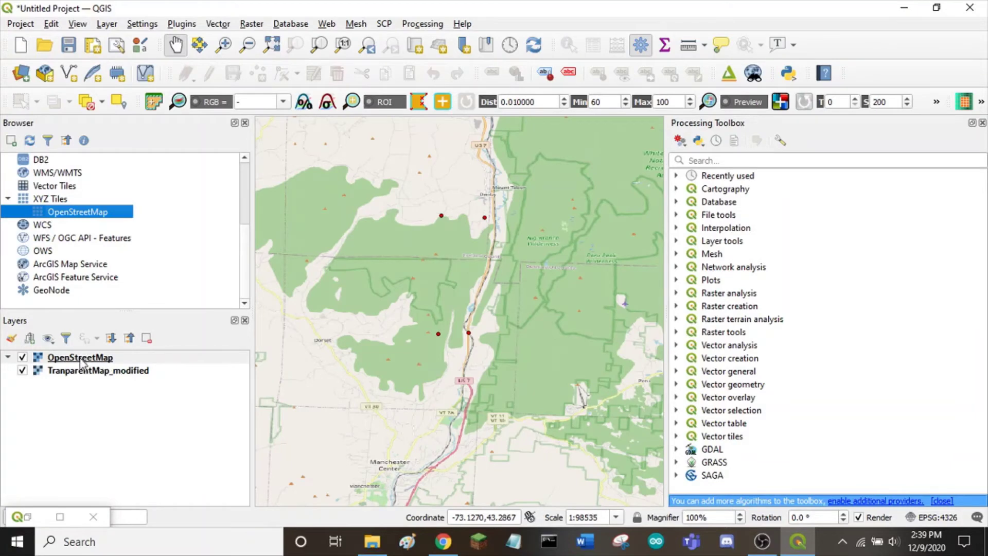
{"action": "left_click_drag", "start_coordinate": [80, 361], "coordinate": [85, 378]}
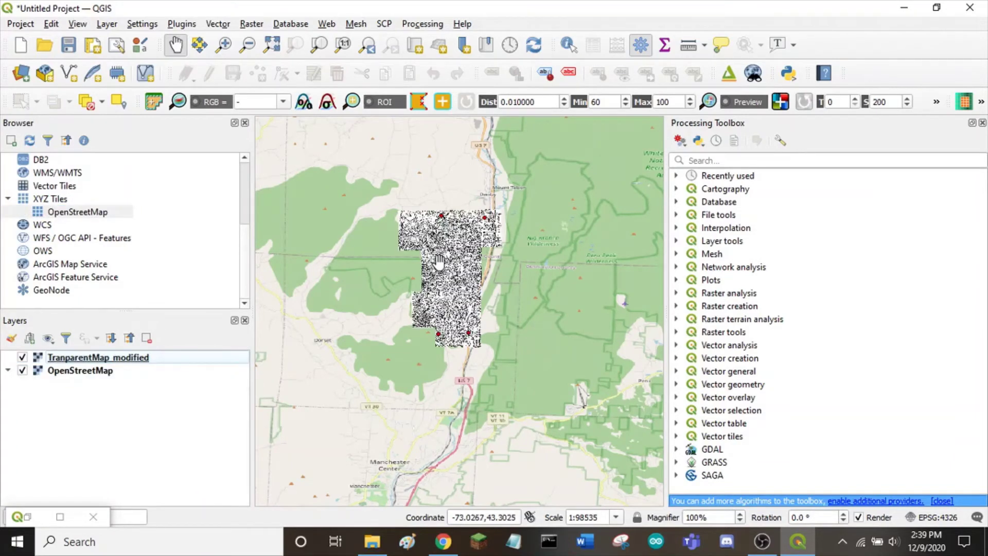
- Pan the overlay toward Freedley Quarry to compare the cave map with the basemap
{"action": "scroll", "coordinate": [494, 224], "scroll_direction": "up", "scroll_amount": 2}
{"action": "scroll", "coordinate": [495, 191], "scroll_direction": "up", "scroll_amount": 1}
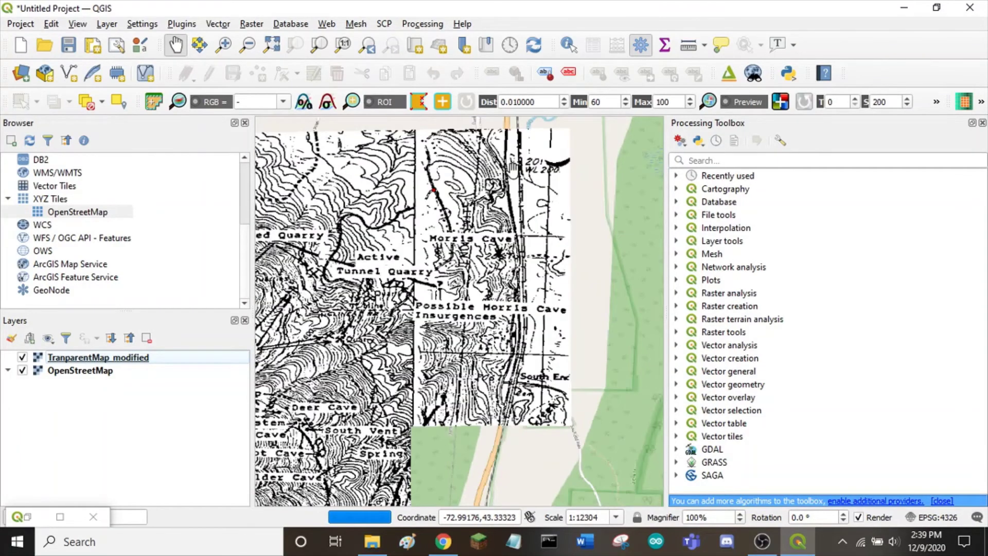
{"action": "left_click_drag", "start_coordinate": [509, 172], "coordinate": [494, 328]}
{"action": "left_click_drag", "start_coordinate": [491, 478], "coordinate": [503, 210]}
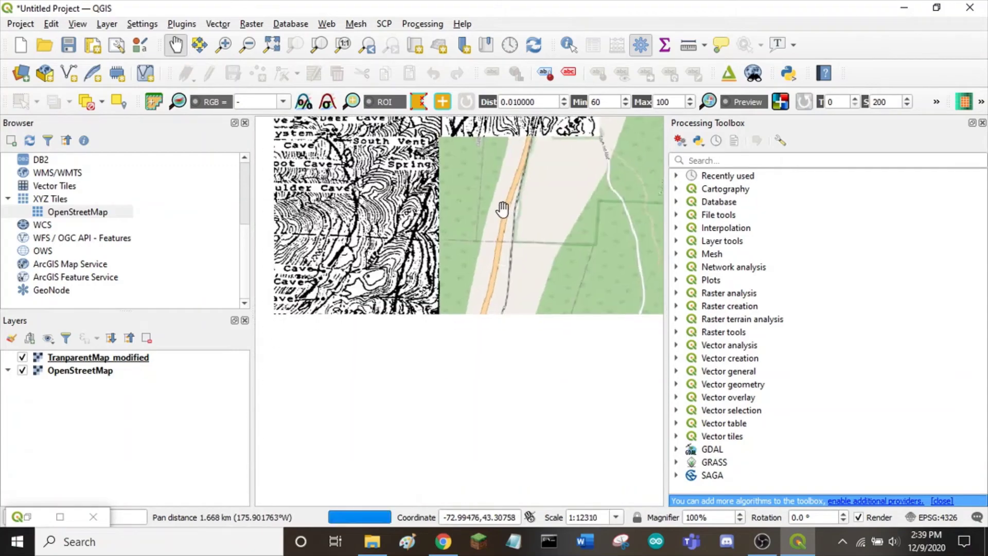
{"action": "left_click_drag", "start_coordinate": [455, 435], "coordinate": [494, 280]}
{"action": "left_click_drag", "start_coordinate": [464, 396], "coordinate": [493, 135]}
{"action": "scroll", "coordinate": [511, 244], "scroll_direction": "up", "scroll_amount": 1}
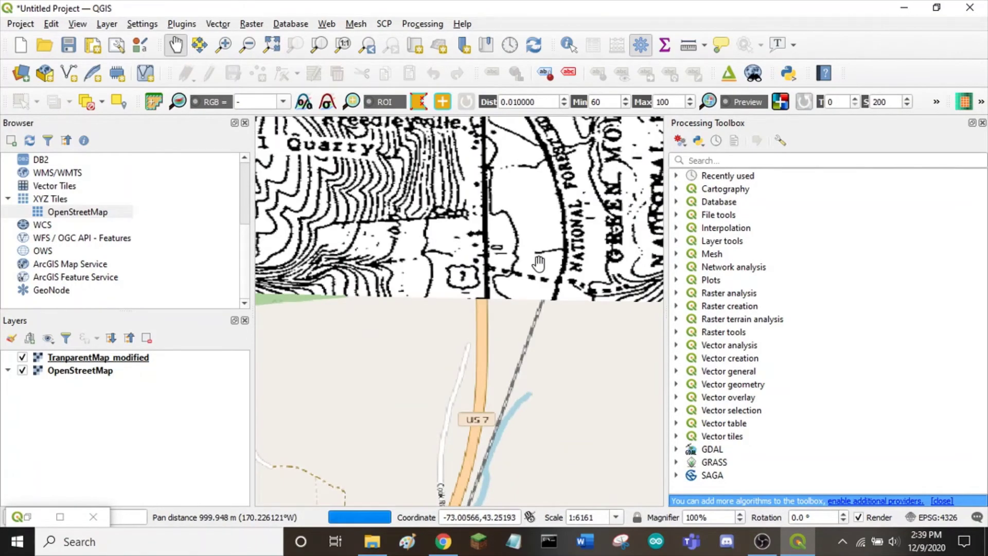
{"action": "scroll", "coordinate": [522, 249], "scroll_direction": "down", "scroll_amount": 4}
{"action": "left_click_drag", "start_coordinate": [537, 206], "coordinate": [467, 320]}
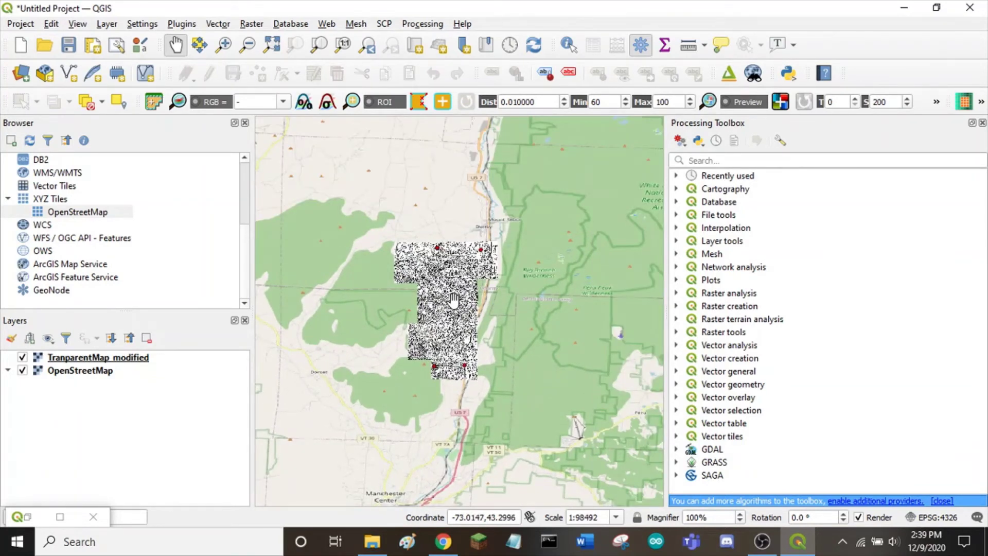
- Create a new Point shapefile layer named PurgatoryPit in EPSG:4326
{"action": "left_click", "coordinate": [107, 24]}
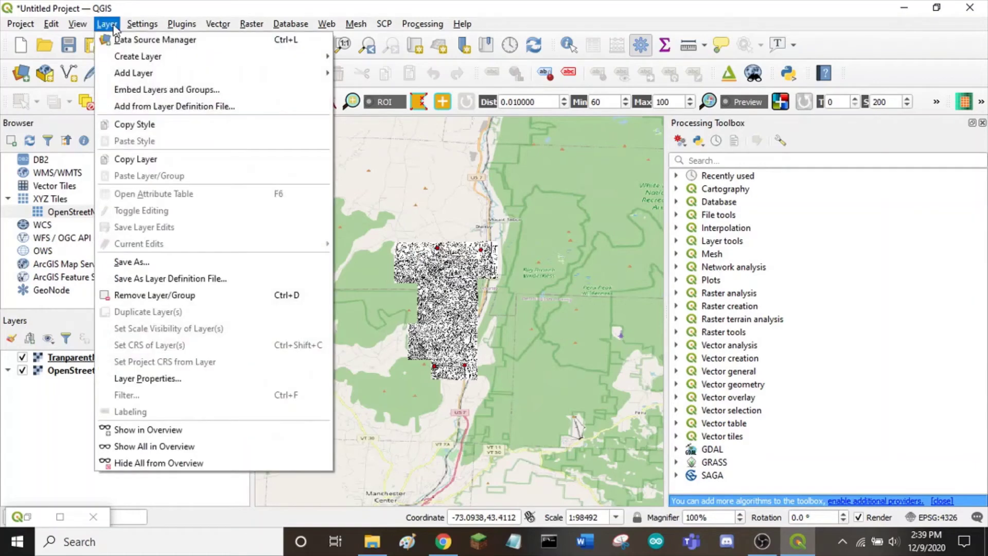
{"action": "mouse_move", "coordinate": [137, 58]}
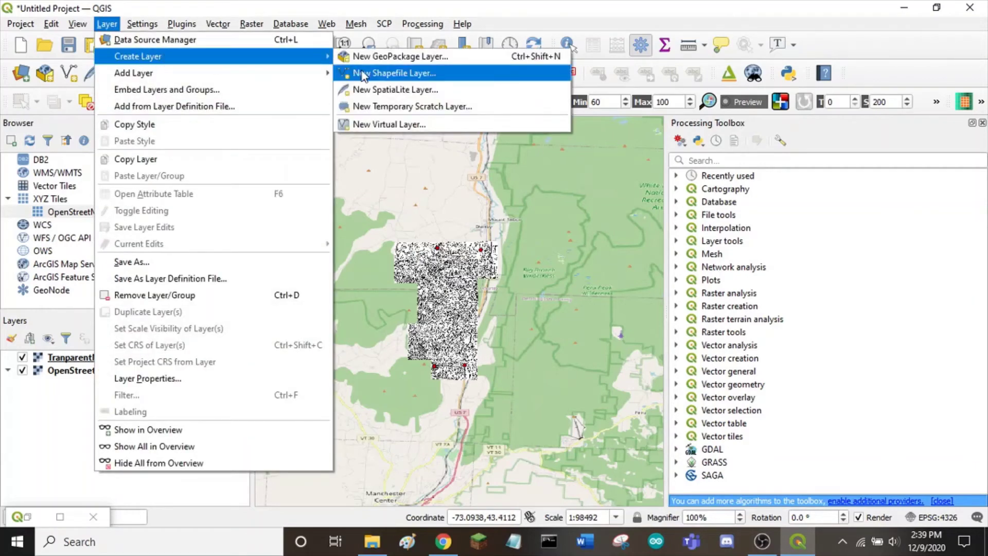
{"action": "left_click", "coordinate": [363, 73]}
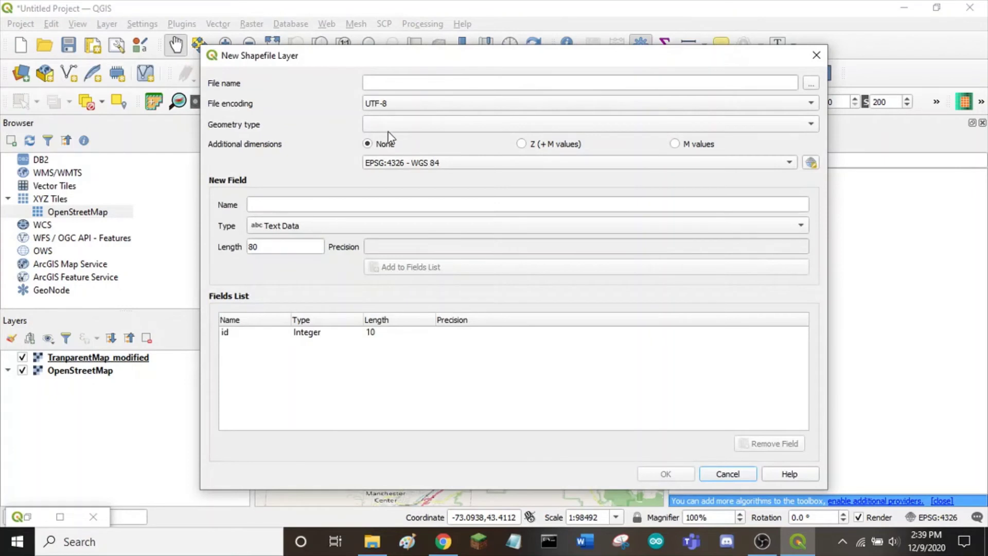
{"action": "left_click", "coordinate": [391, 124]}
{"action": "left_click", "coordinate": [397, 138]}
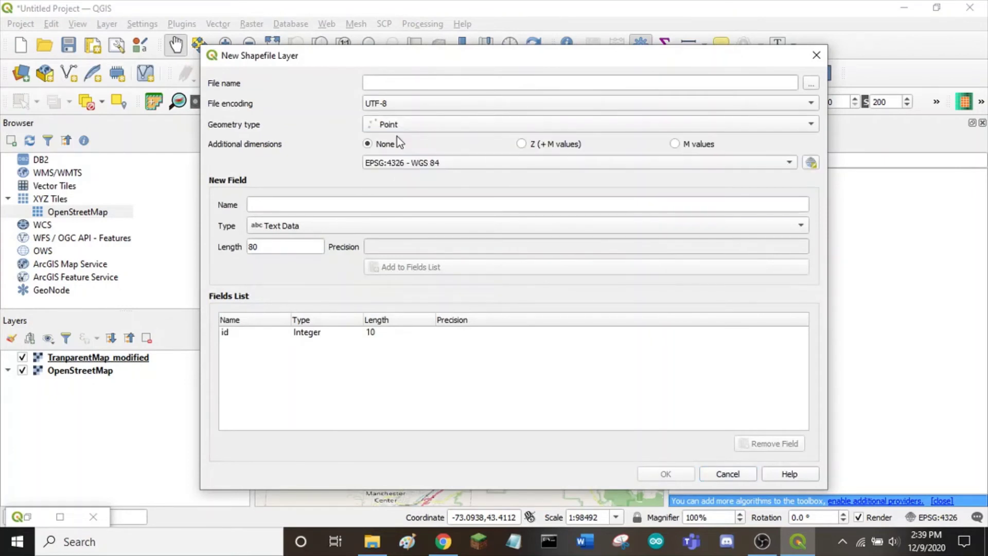
{"action": "left_click", "coordinate": [384, 84]}
{"action": "type", "text": "PurgatoryPit"}
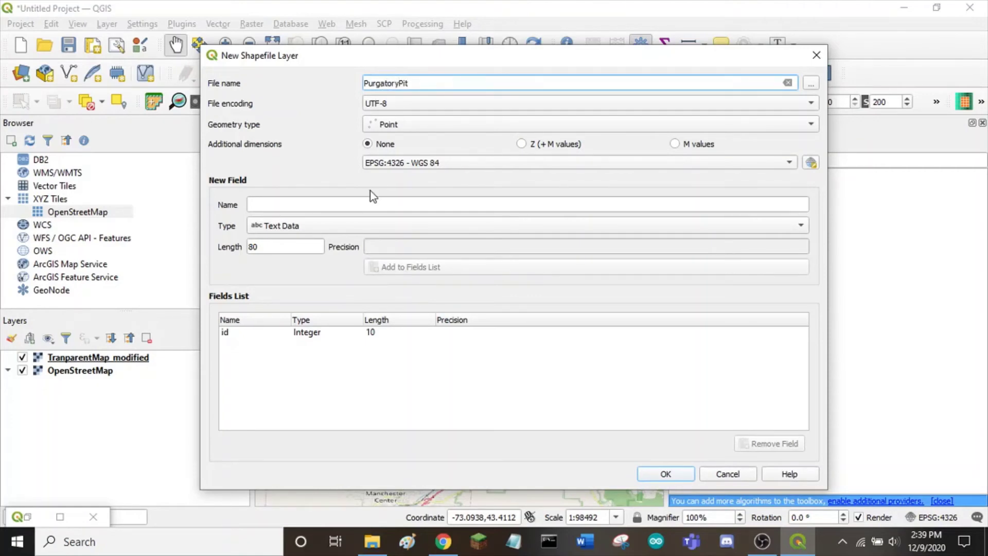
{"action": "left_click", "coordinate": [688, 478]}
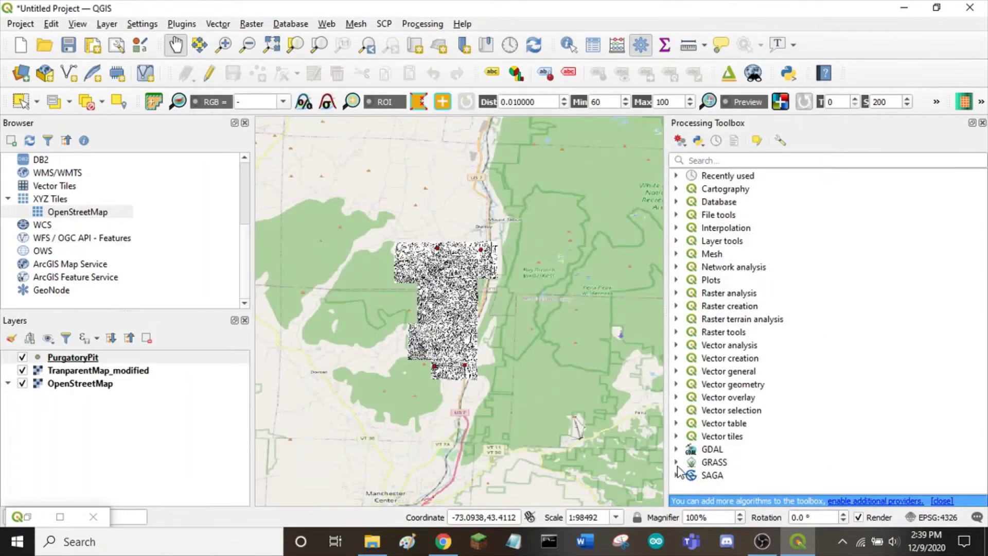
- Turn on editing for the PurgatoryPit layer and select the Add Point Feature tool
{"action": "right_click", "coordinate": [75, 360]}
{"action": "left_click", "coordinate": [126, 227]}
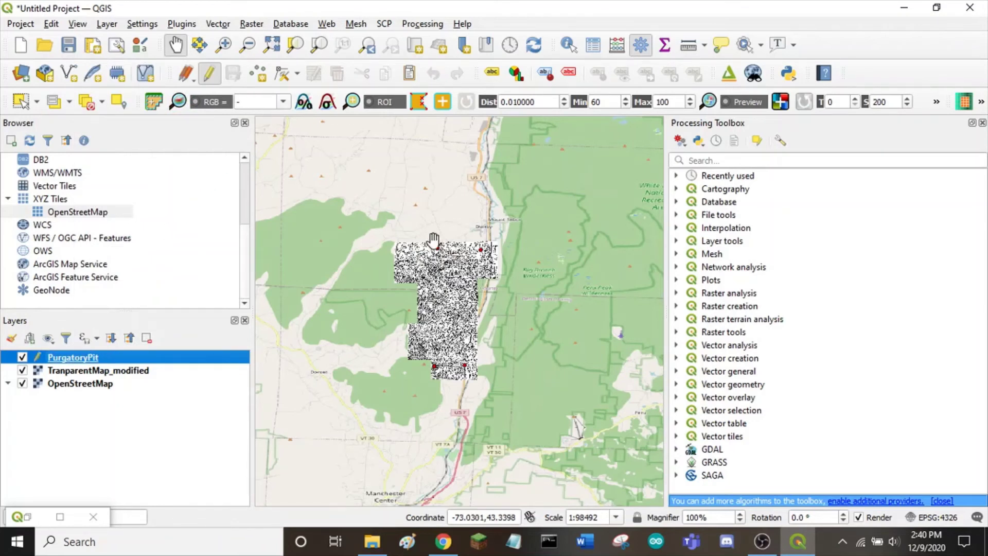
{"action": "left_click", "coordinate": [257, 80]}
- Zoom in on the Purgatory System entrance on the cave map and add a point with id 1
{"action": "scroll", "coordinate": [455, 298], "scroll_direction": "up", "scroll_amount": 2}
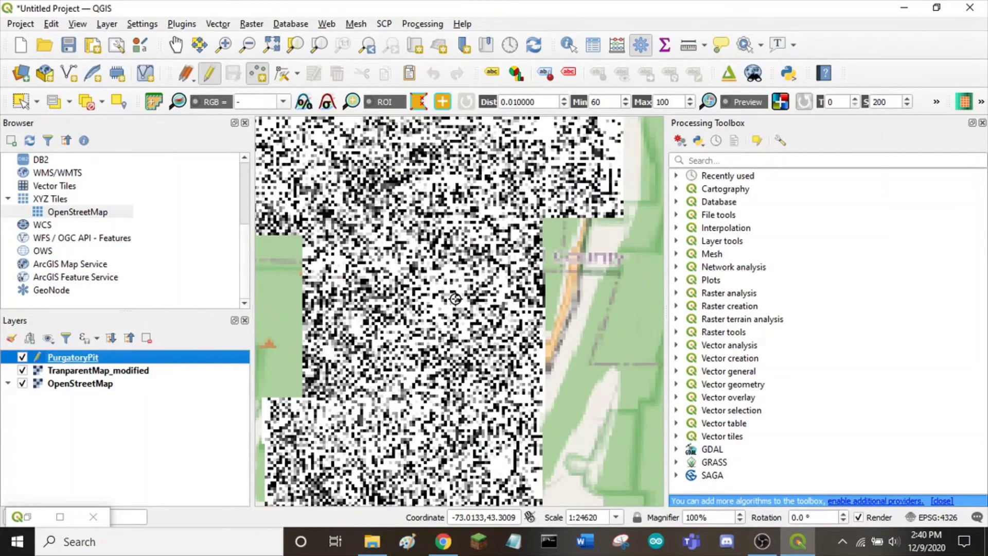
{"action": "scroll", "coordinate": [455, 299], "scroll_direction": "up", "scroll_amount": 1}
{"action": "left_click_drag", "start_coordinate": [456, 298], "coordinate": [436, 334]}
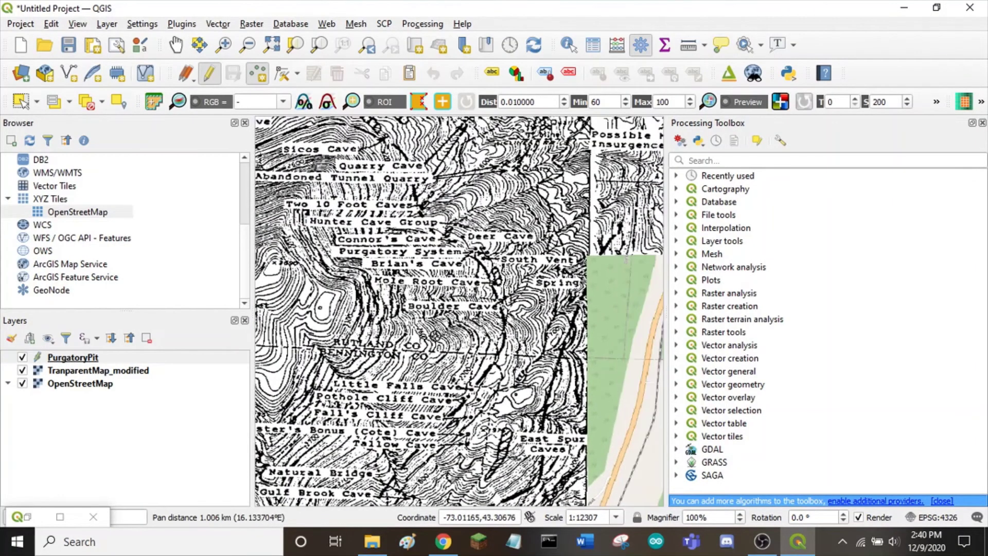
{"action": "scroll", "coordinate": [435, 334], "scroll_direction": "up", "scroll_amount": 1}
{"action": "left_click_drag", "start_coordinate": [469, 215], "coordinate": [489, 327]}
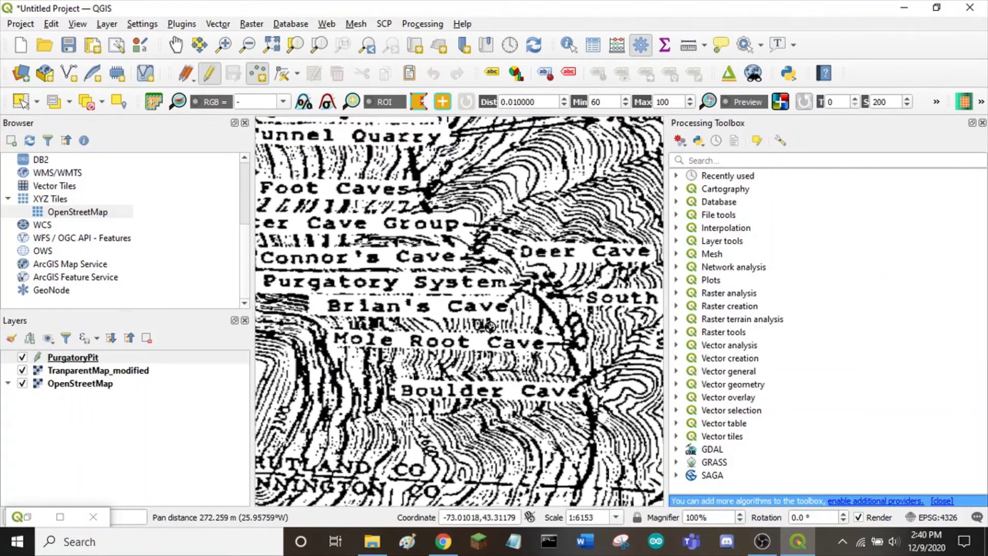
{"action": "left_click_drag", "start_coordinate": [538, 306], "coordinate": [516, 309]}
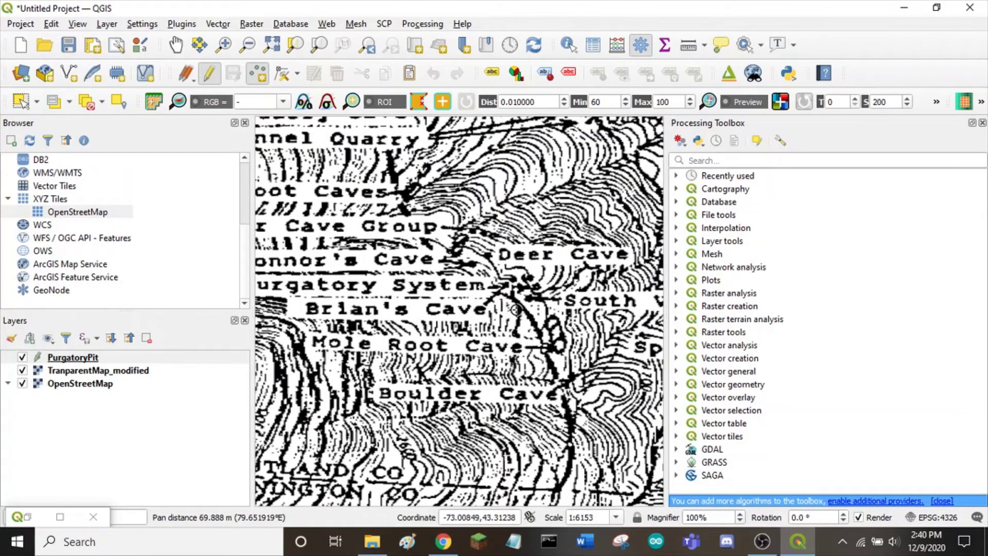
{"action": "scroll", "coordinate": [533, 292], "scroll_direction": "up", "scroll_amount": 1}
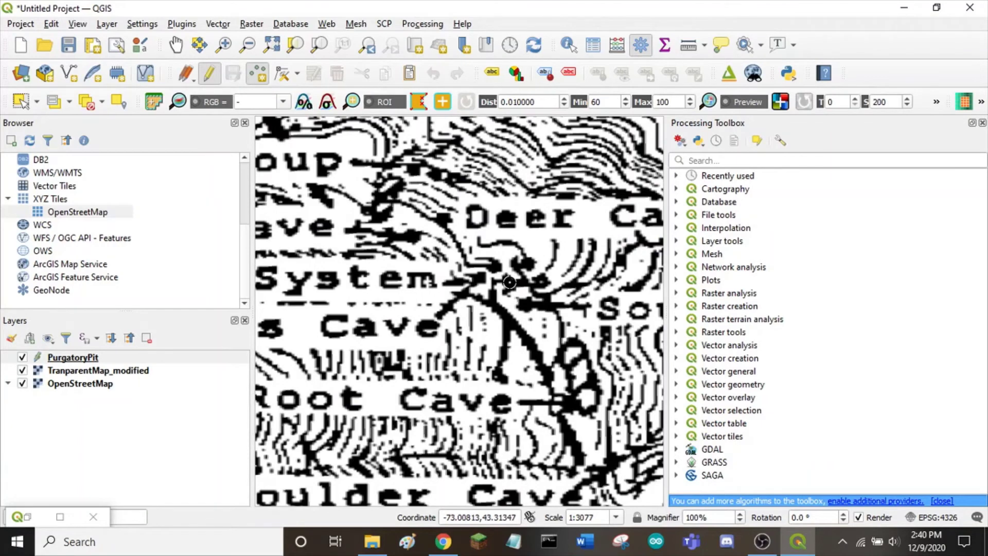
{"action": "left_click", "coordinate": [509, 282]}
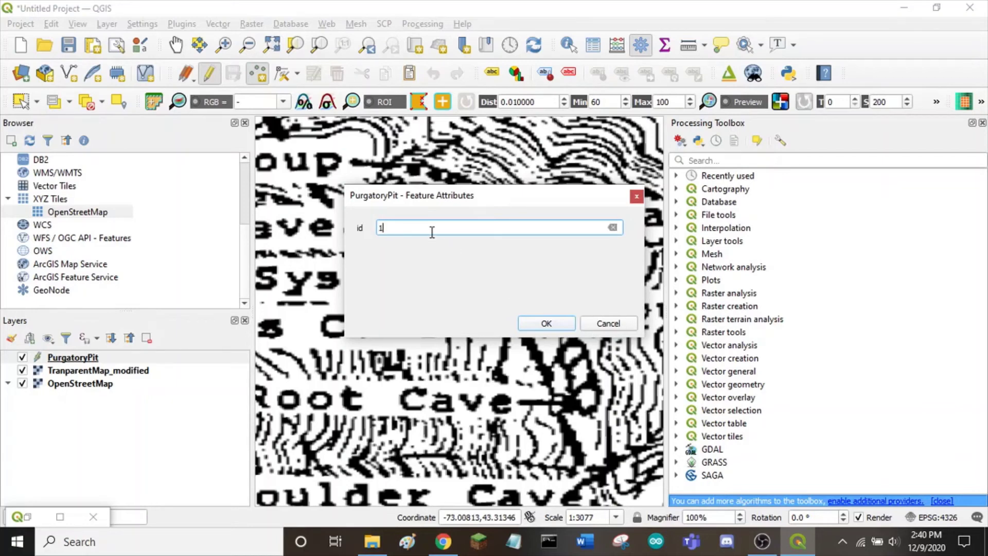
{"action": "left_click", "coordinate": [563, 329]}
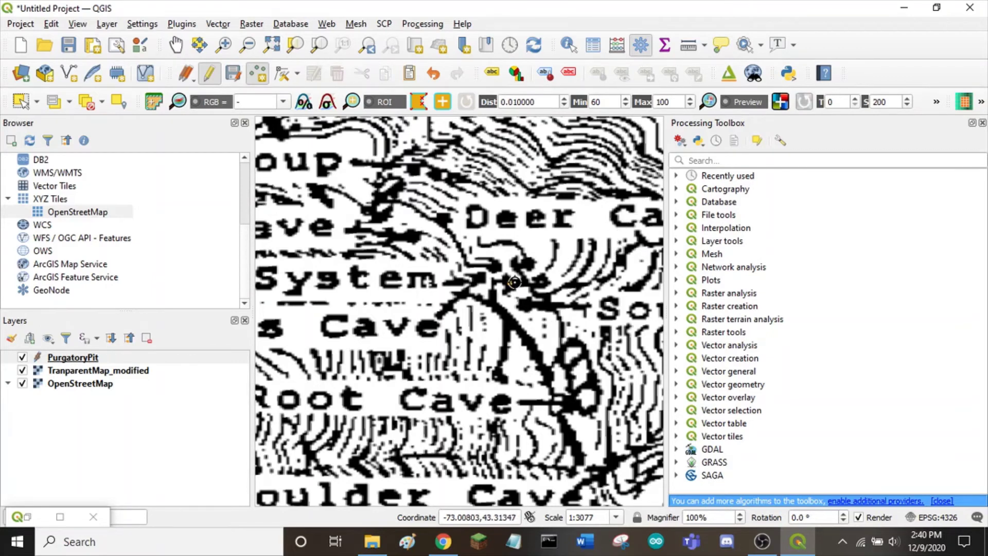
- Identify the new PurgatoryPit point and expand (Derived) to show coordinates -73.00809, 43.31341
{"action": "scroll", "coordinate": [509, 283], "scroll_direction": "down", "scroll_amount": 1}
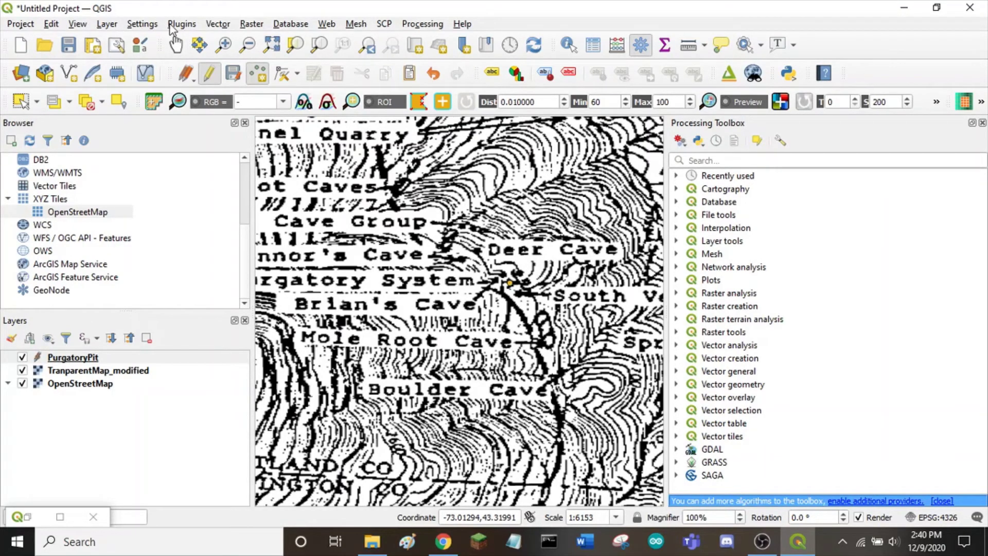
{"action": "left_click", "coordinate": [245, 21]}
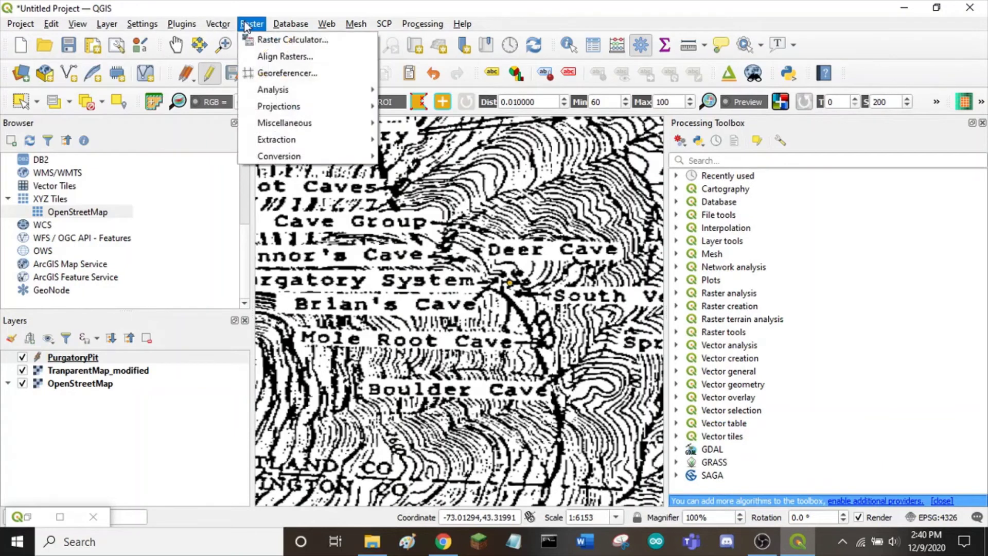
{"action": "mouse_move", "coordinate": [116, 28]}
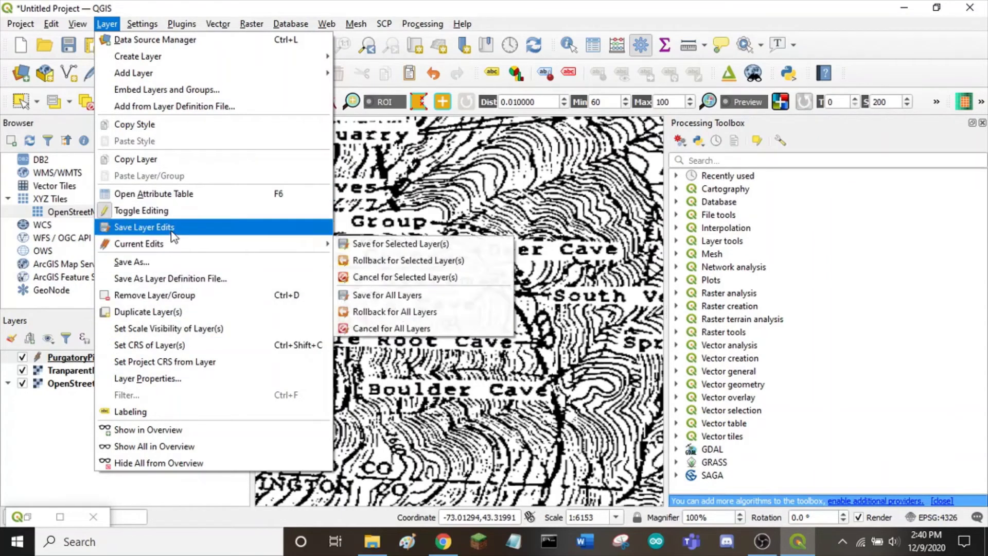
{"action": "mouse_move", "coordinate": [77, 23]}
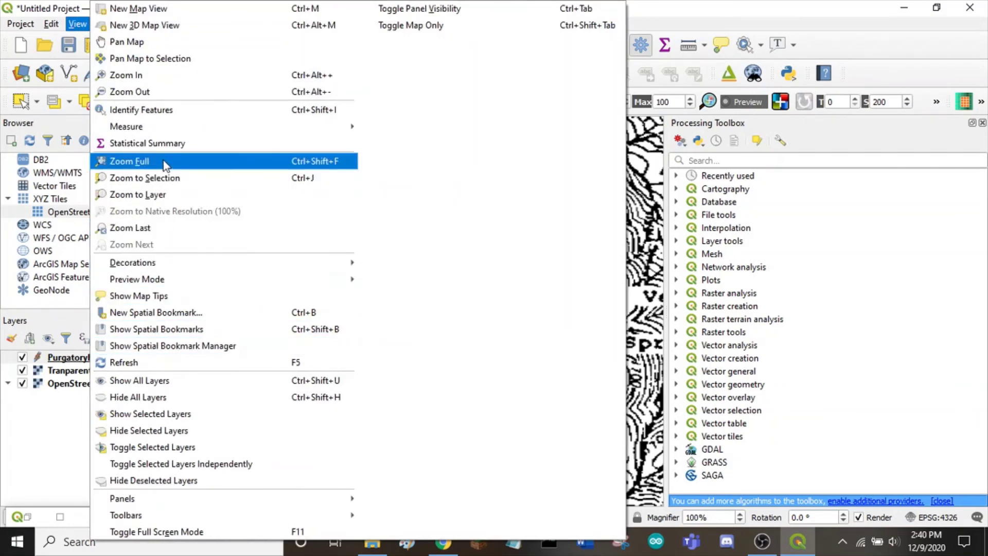
{"action": "left_click", "coordinate": [156, 109]}
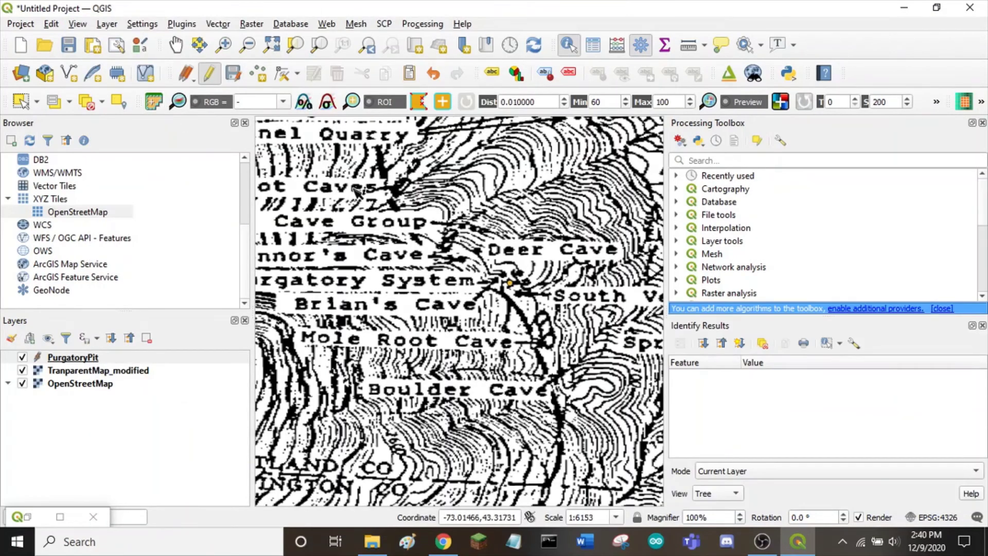
{"action": "left_click", "coordinate": [511, 282]}
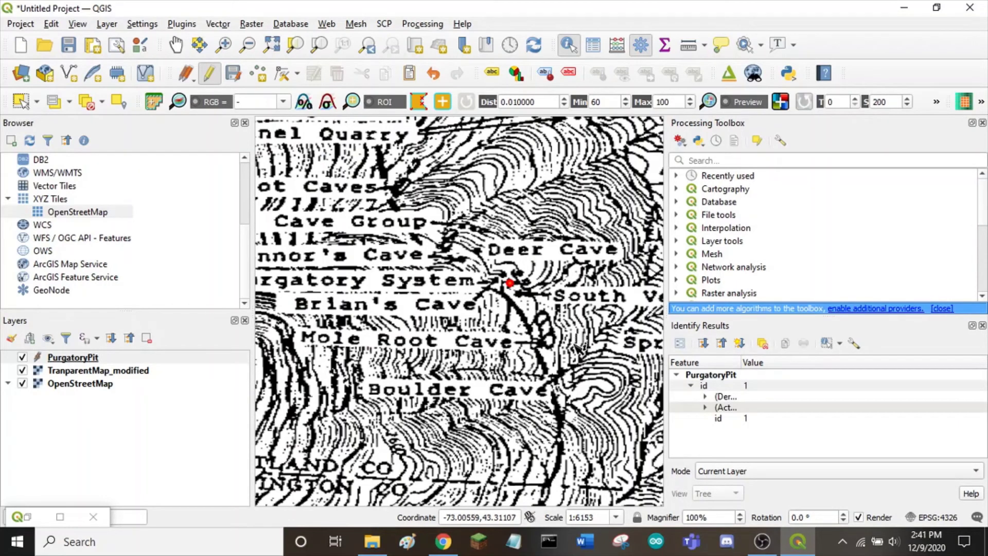
{"action": "left_click", "coordinate": [704, 397]}
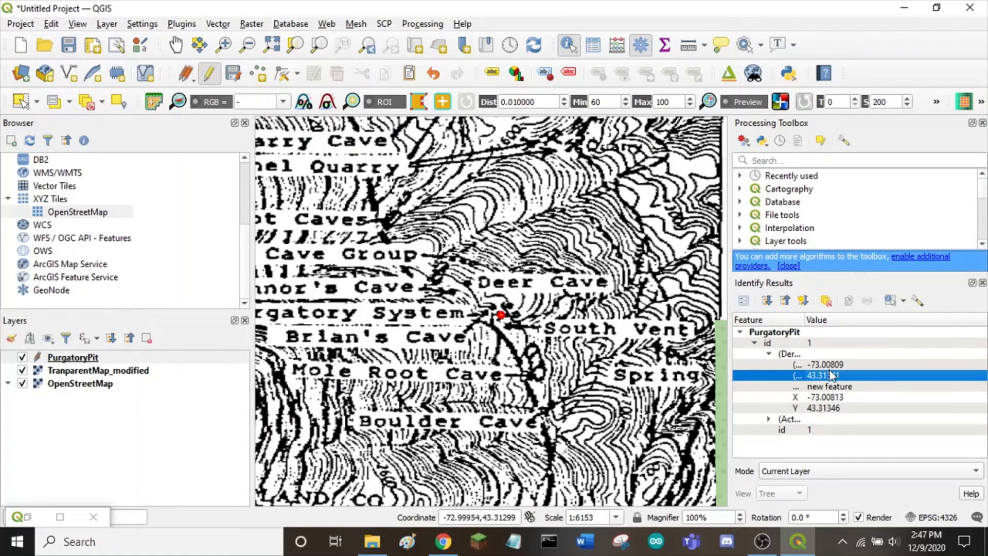
- Search Google Maps for the point's coordinates 43.31341,-73.00809, using the longitude copied from QGIS
{"action": "key", "text": "alt+Tab"}
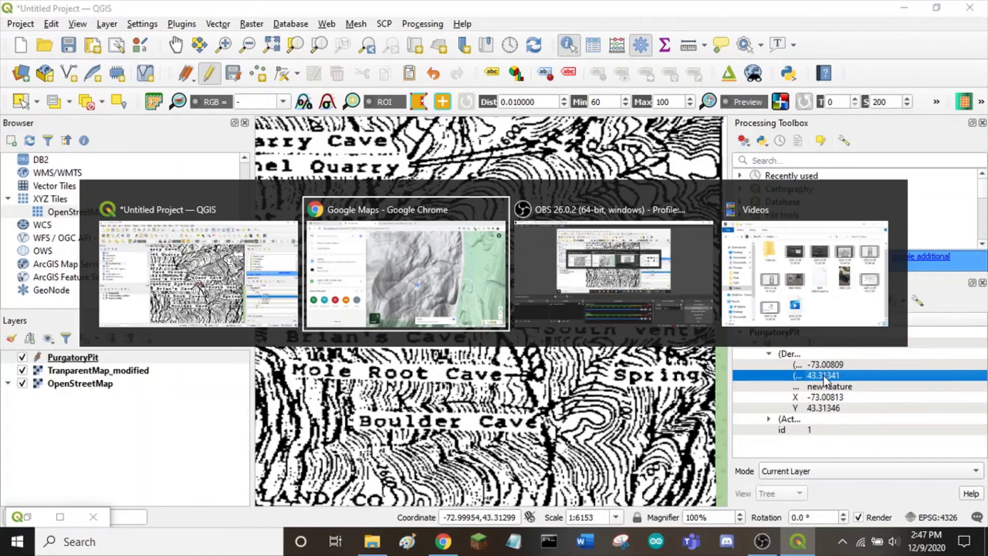
{"action": "left_click", "coordinate": [75, 80]}
{"action": "type", "text": "43.31341"}
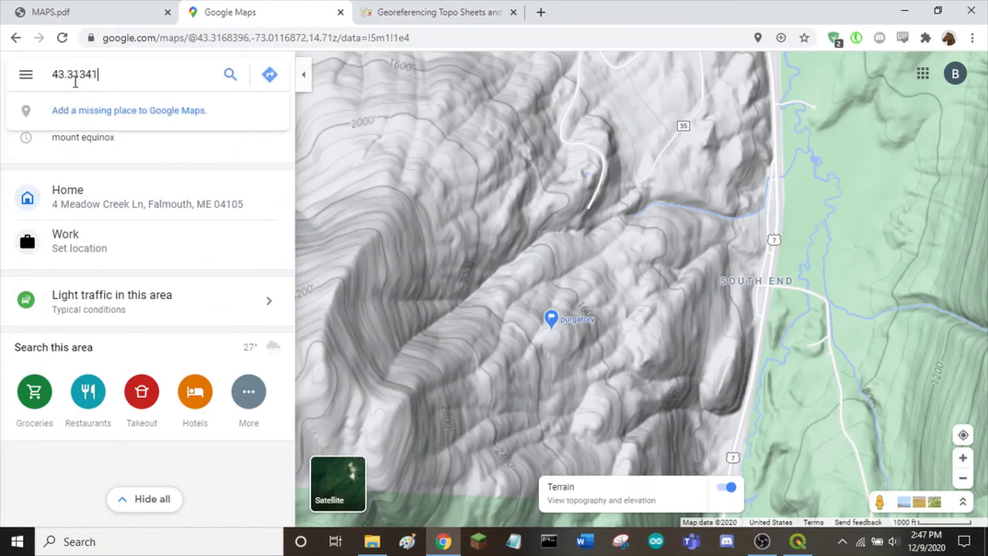
{"action": "type", "text": ","}
{"action": "key", "text": "alt+Tab"}
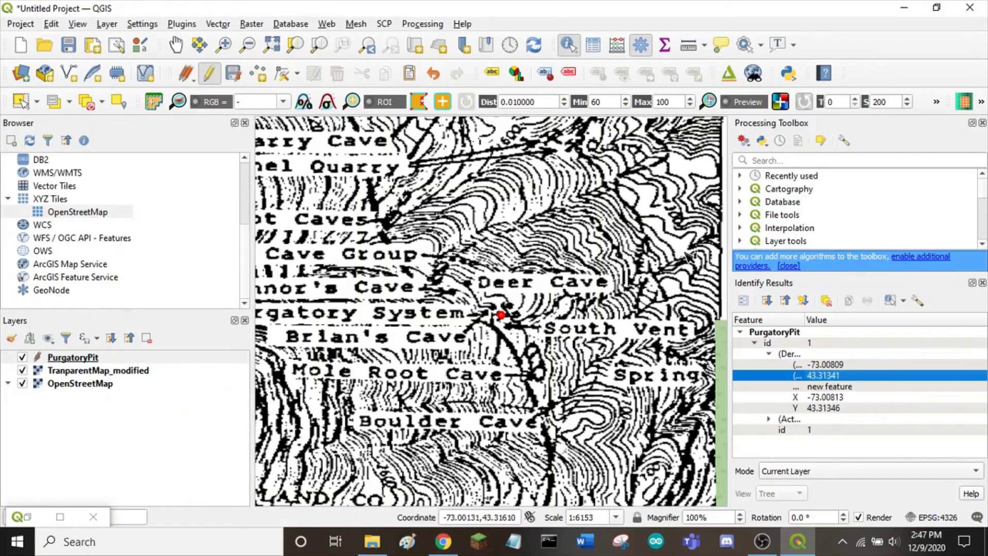
{"action": "left_click", "coordinate": [838, 364]}
{"action": "key", "text": "ctrl+c"}
{"action": "key", "text": "alt+Tab"}
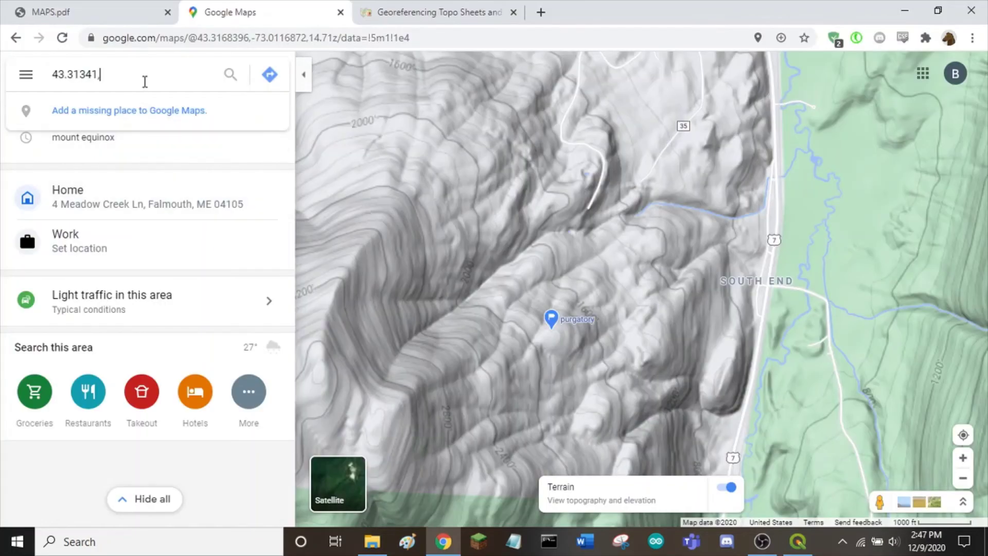
{"action": "key", "text": "ctrl+v"}
{"action": "key", "text": "Return"}
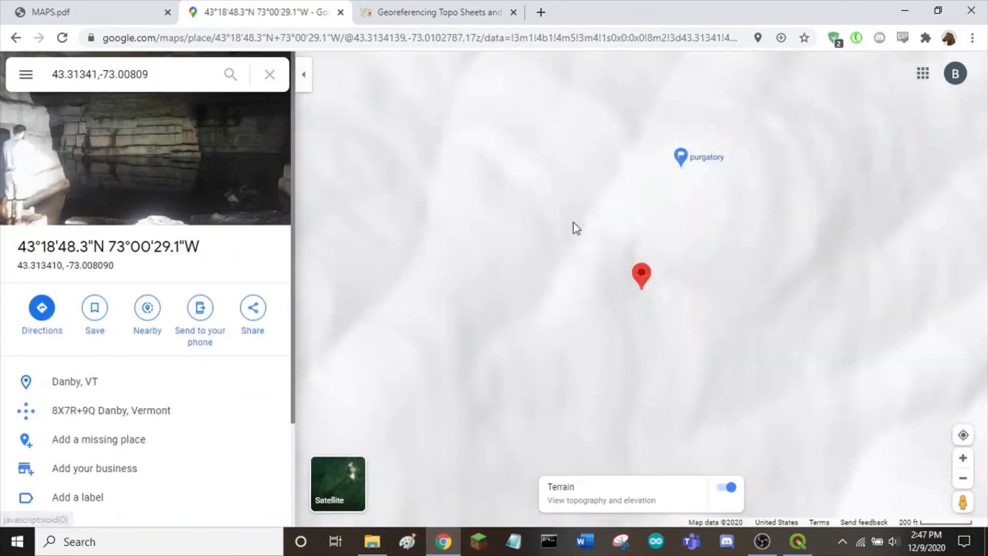
- Zoom and pan the terrain map to compare the searched marker with the nearby purgatory pin
{"action": "scroll", "coordinate": [607, 265], "scroll_direction": "up", "scroll_amount": 1}
{"action": "left_click_drag", "start_coordinate": [613, 258], "coordinate": [591, 282]}
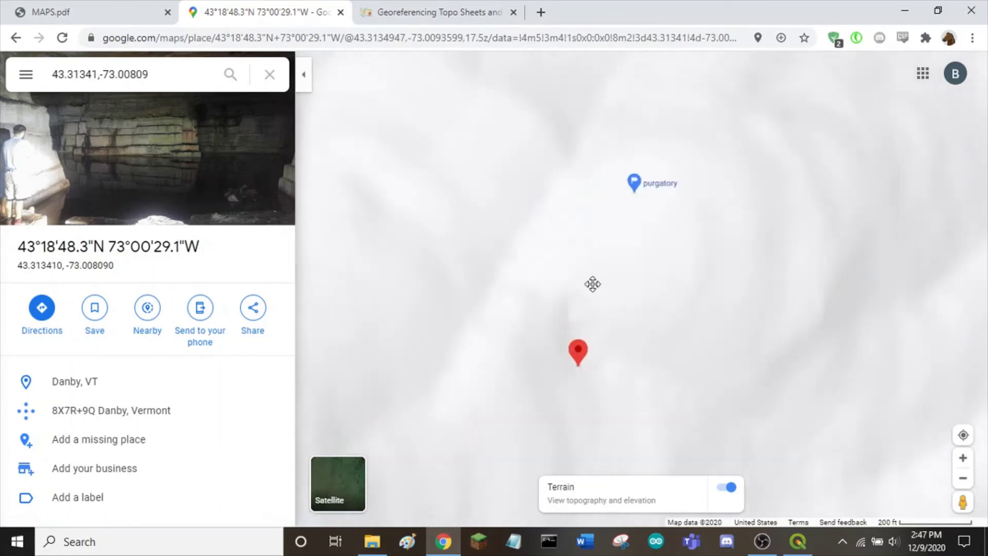
{"action": "scroll", "coordinate": [614, 272], "scroll_direction": "up", "scroll_amount": 1}
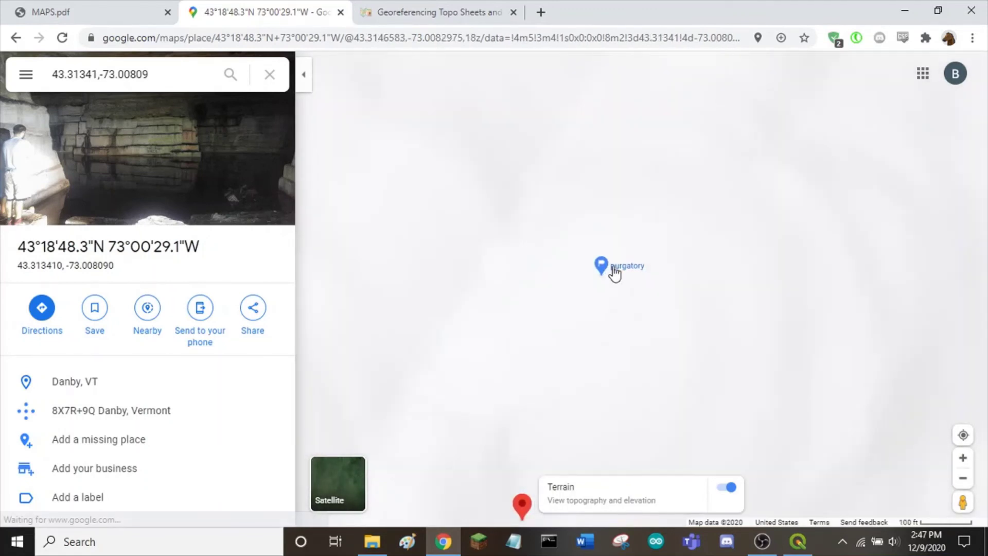
{"action": "mouse_move", "coordinate": [630, 278]}
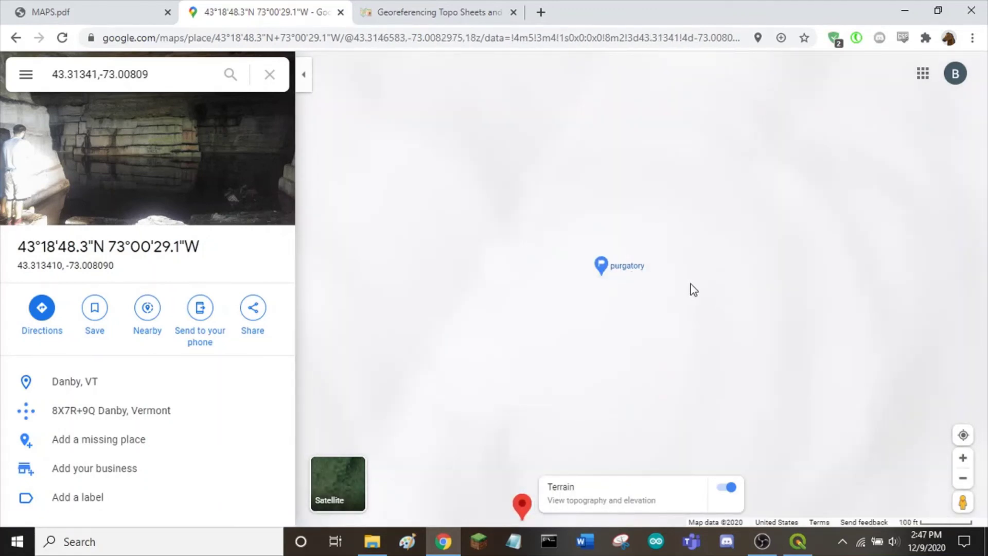
{"action": "scroll", "coordinate": [625, 339], "scroll_direction": "down", "scroll_amount": 3}
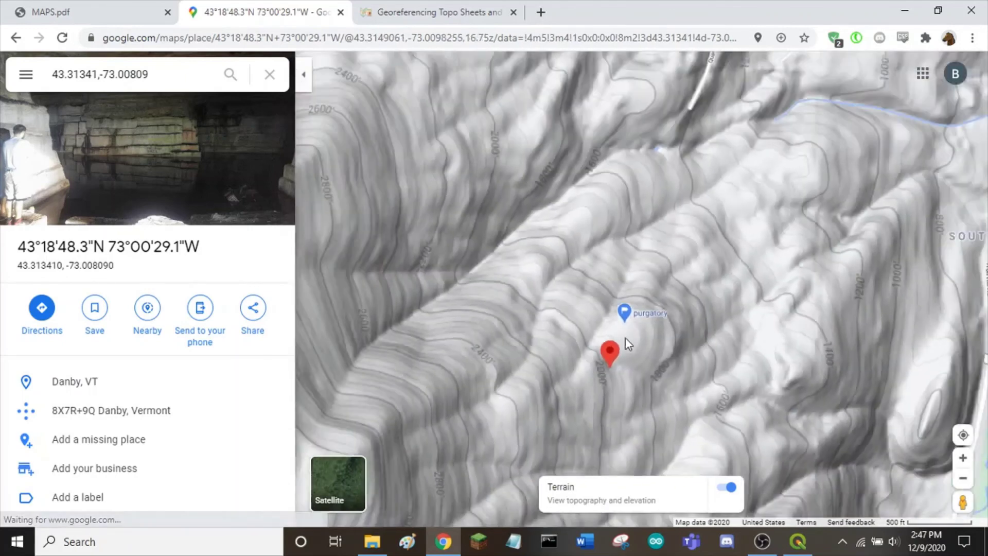
{"action": "scroll", "coordinate": [626, 338], "scroll_direction": "down", "scroll_amount": 3}
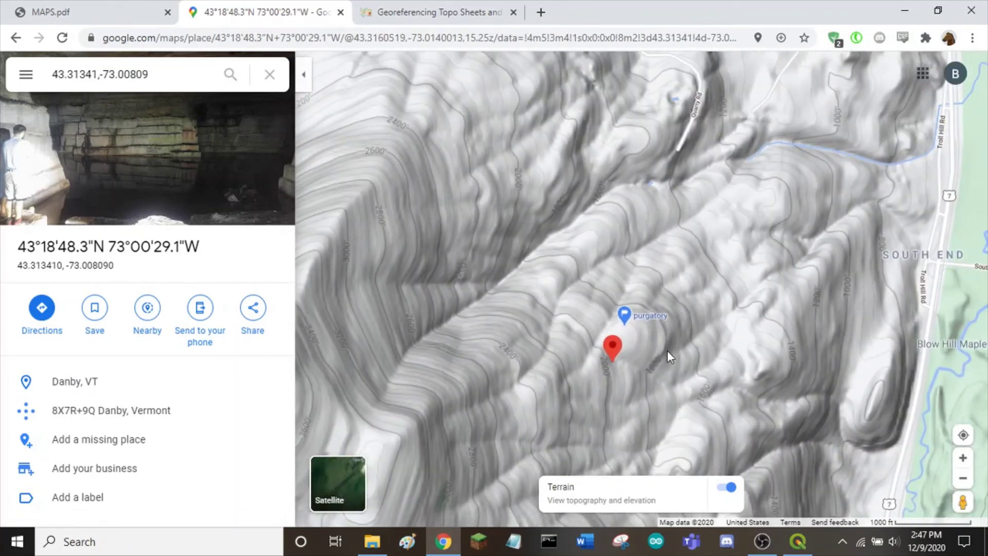